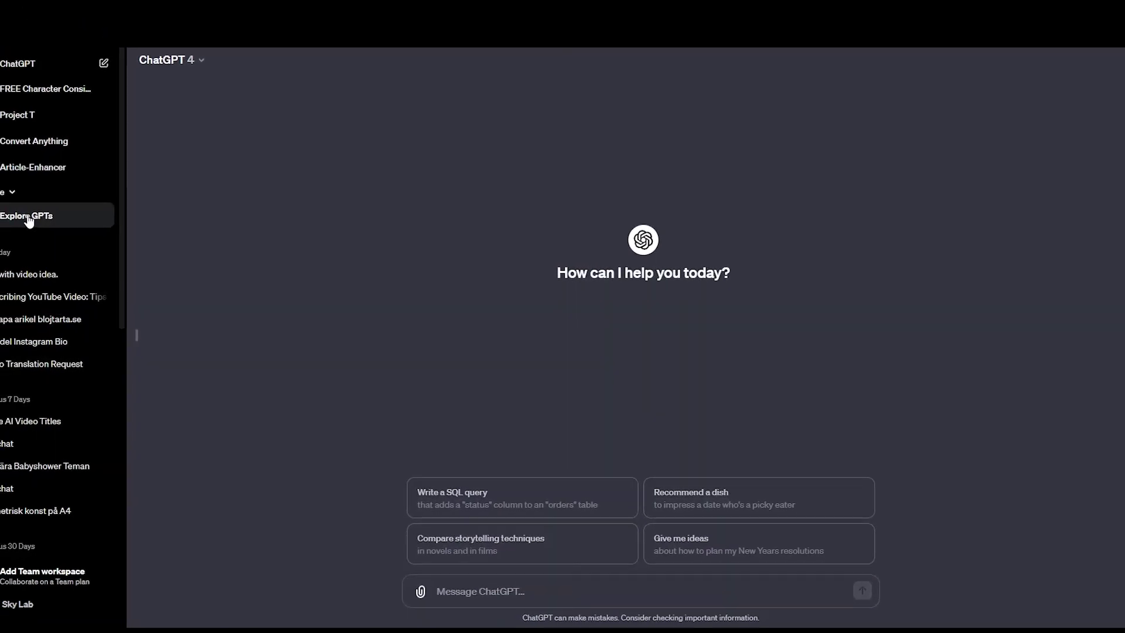
Step: Open Explore GPTs and browse down through the listed custom GPTs
left_click(2, 215)
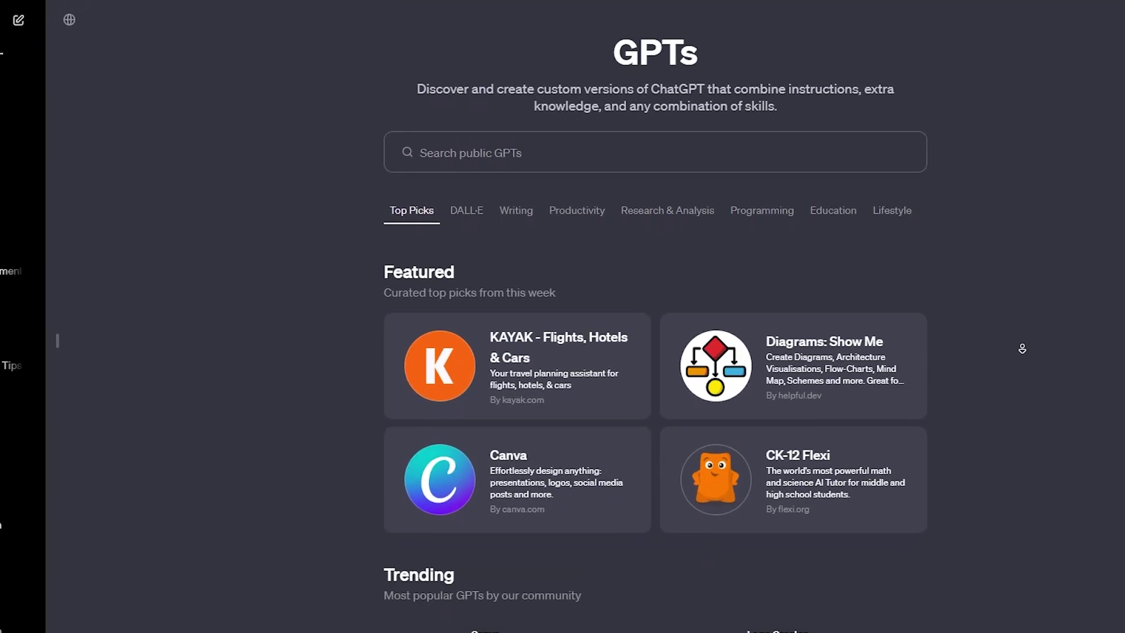
scroll(1089, 354, "down", 3)
scroll(1022, 361, "down", 6)
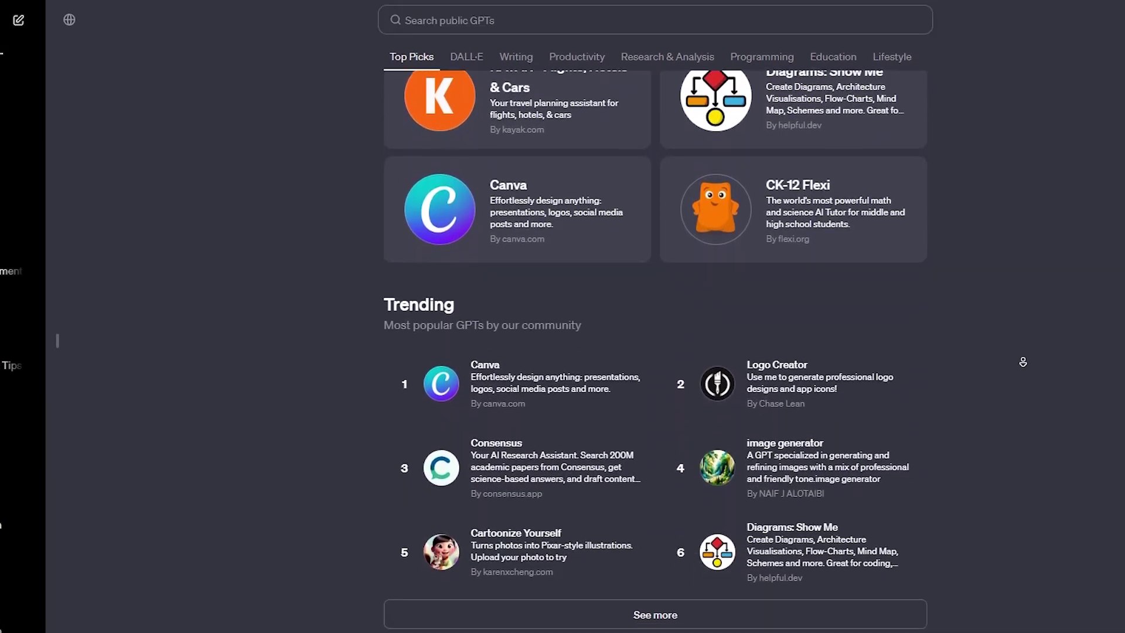
scroll(1022, 361, "down", 6)
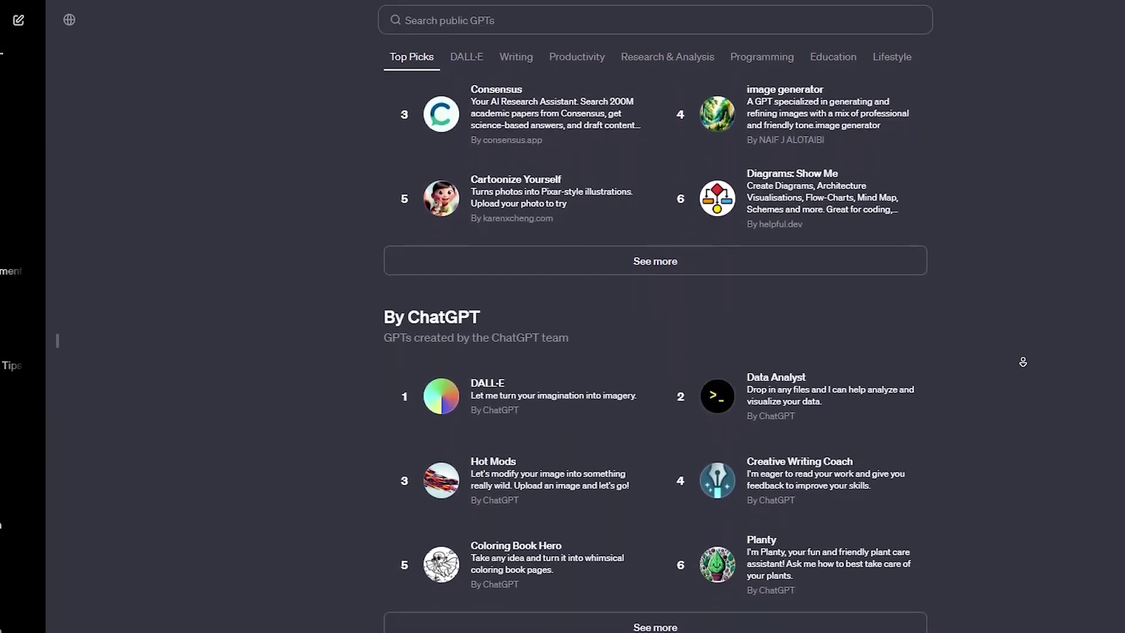
scroll(1022, 361, "down", 6)
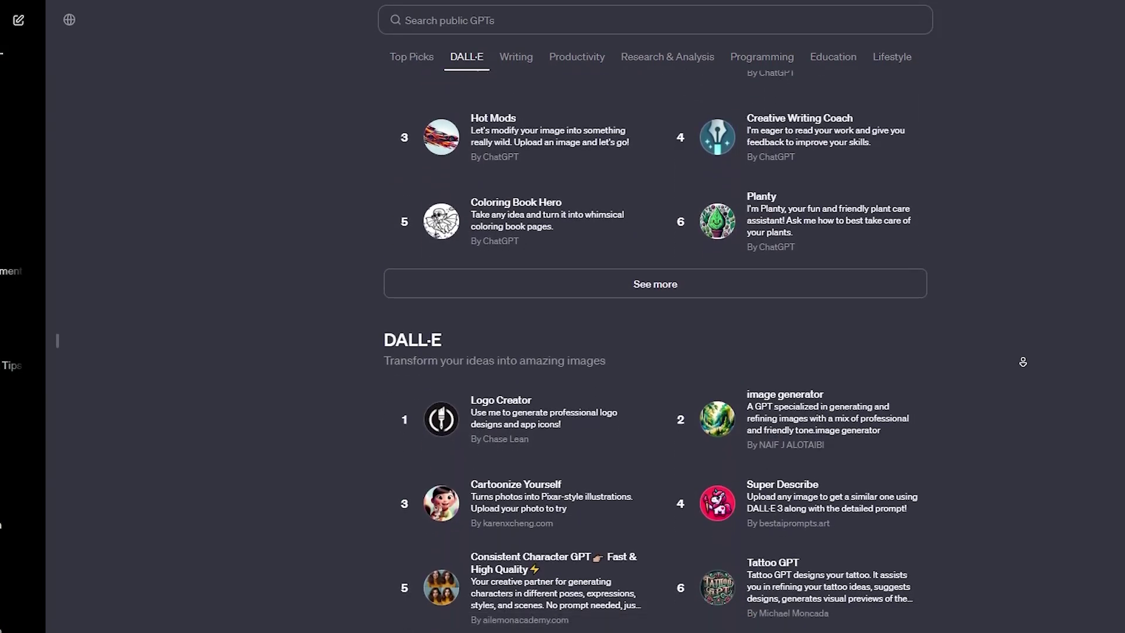
scroll(1022, 362, "down", 5)
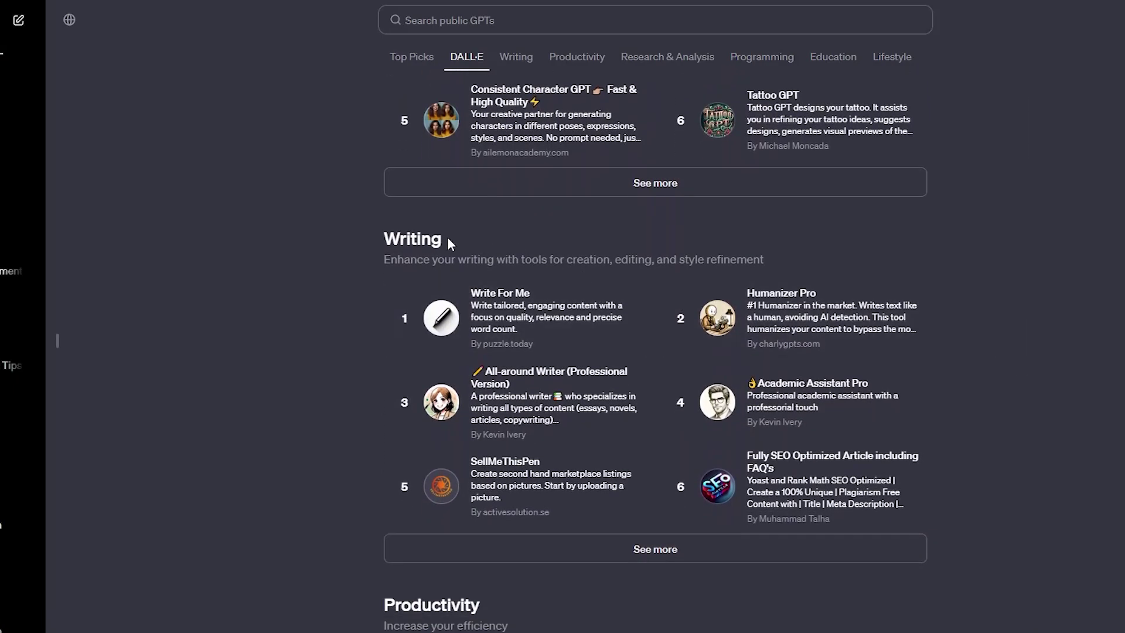
Step: Start a new GPT in the builder and open the file picker on the Job #3 Invideo folder
scroll(437, 612, "up", 12)
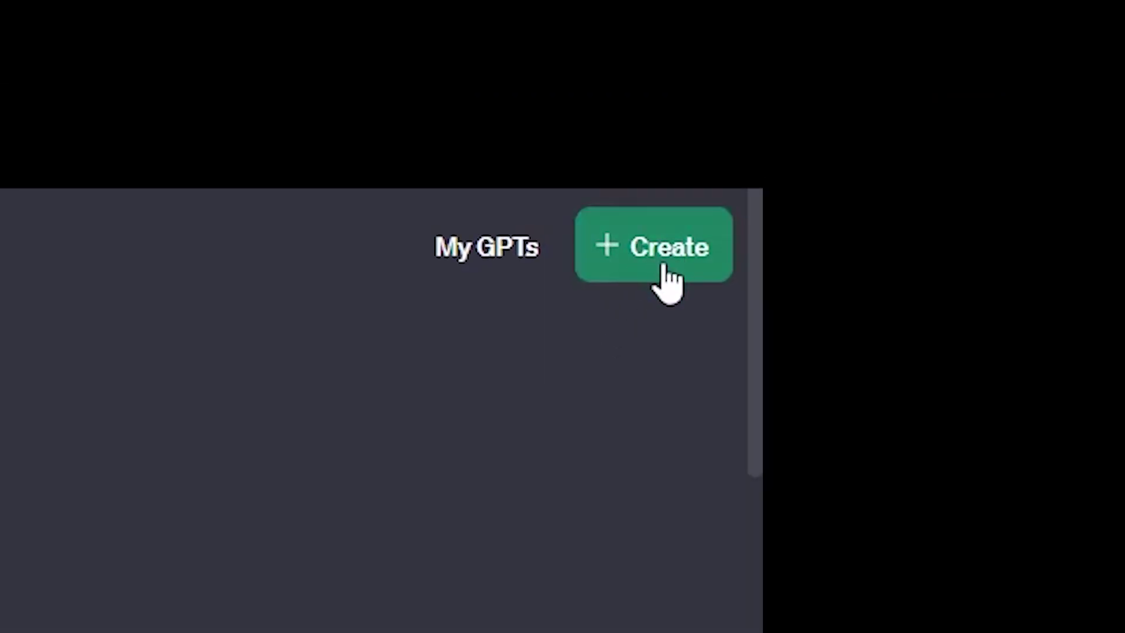
left_click(665, 270)
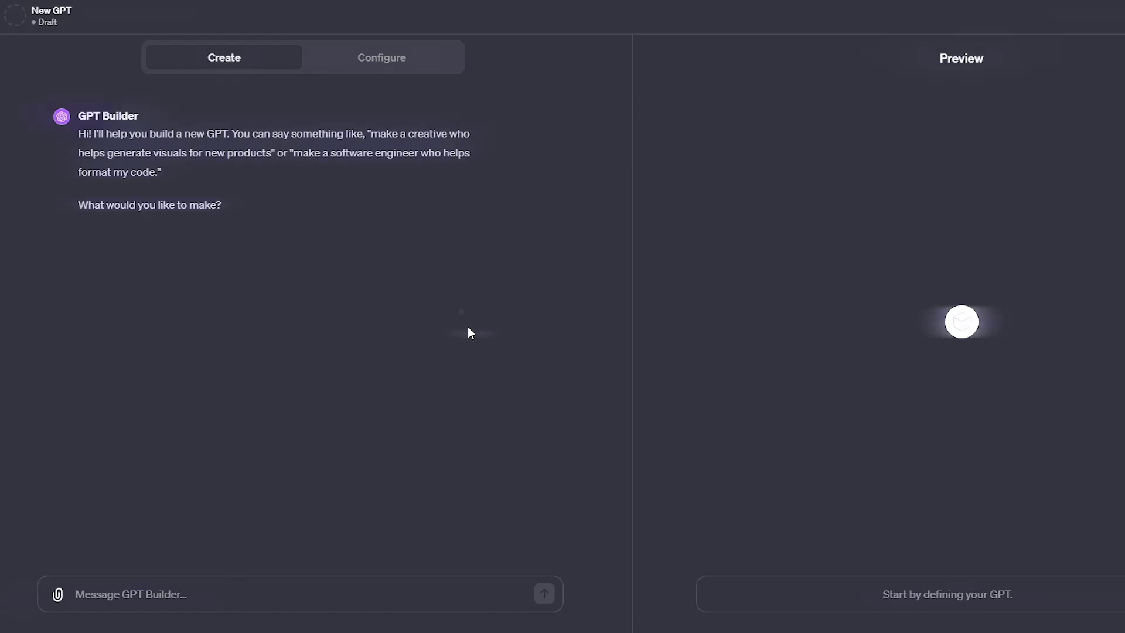
left_click(59, 594)
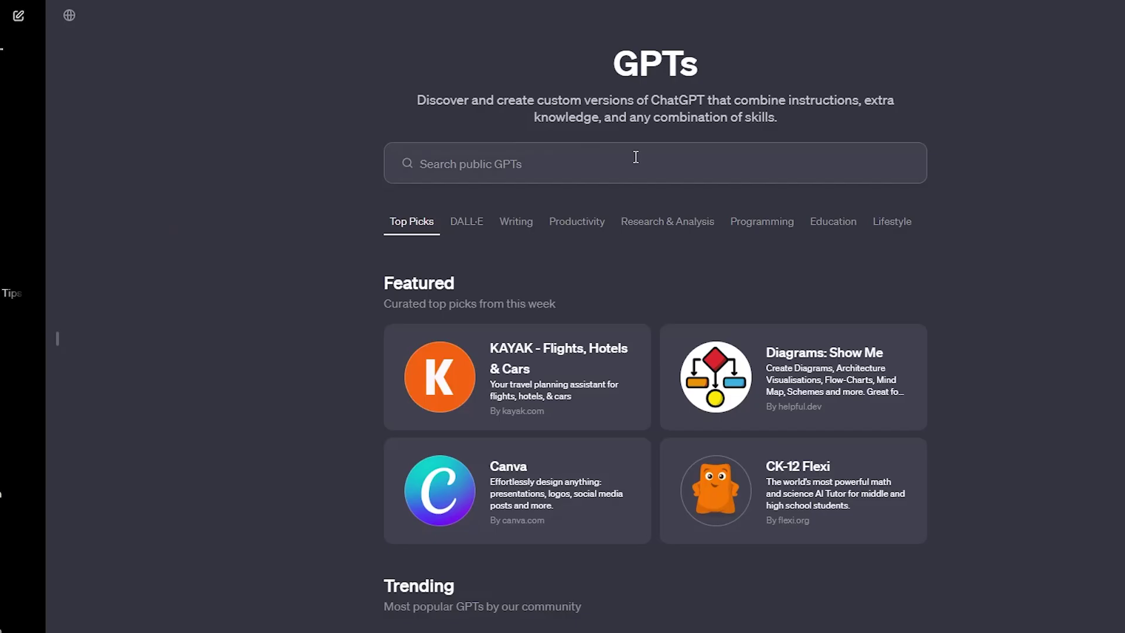
Step: Search the GPT store for 'video' and open Video Maker by invideo AI
left_click(636, 157)
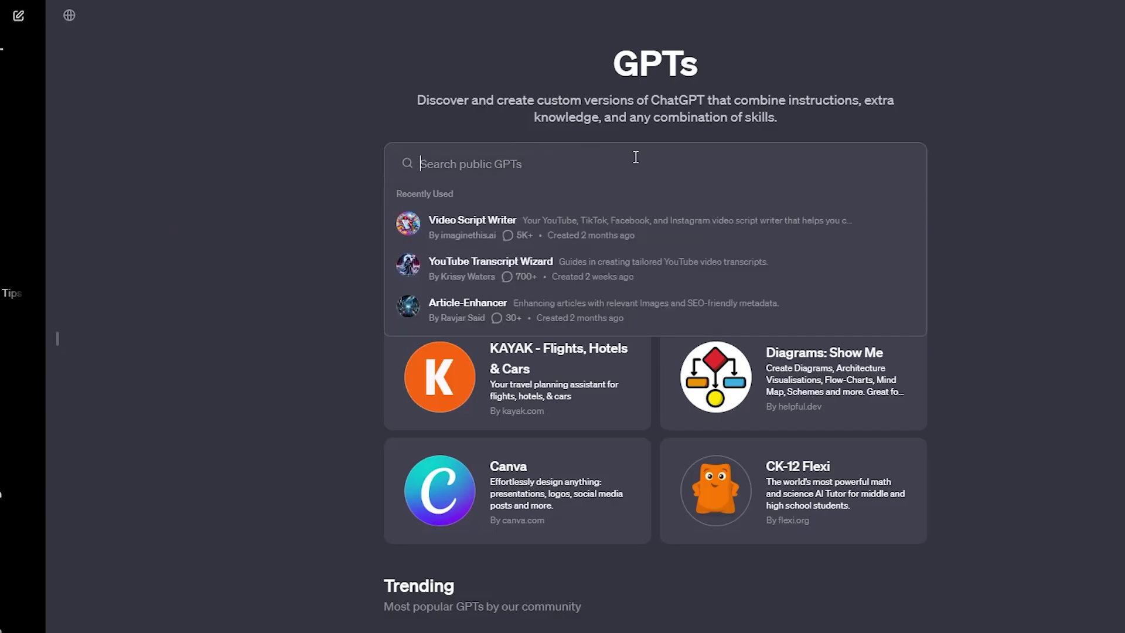
type("invideo")
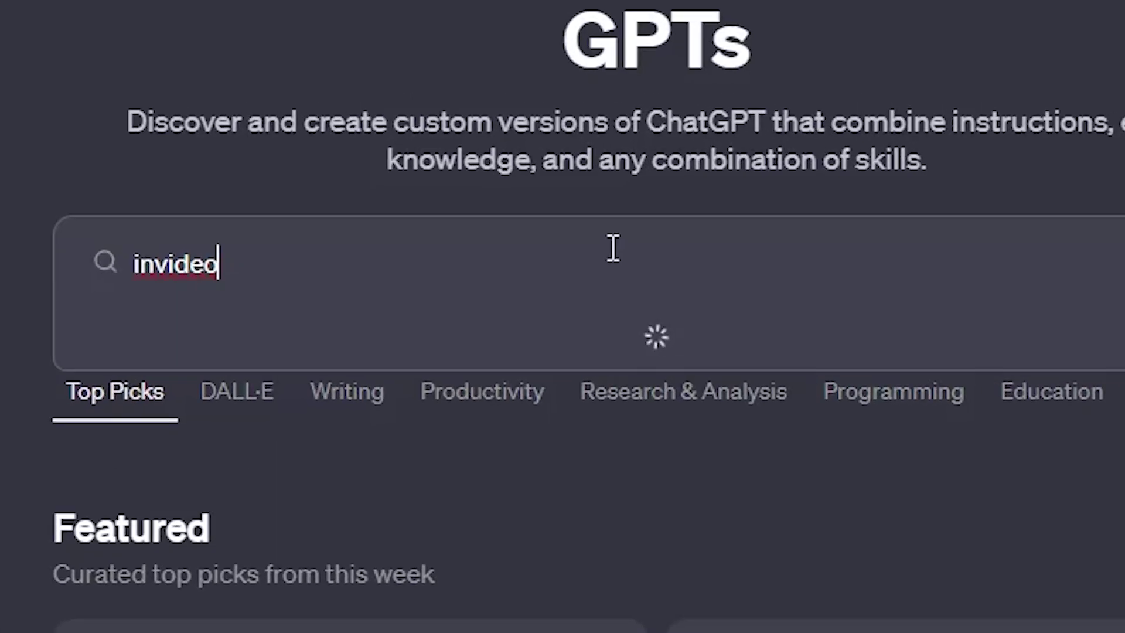
key("ctrl+a")
type("t")
key("BackSpace")
type("video")
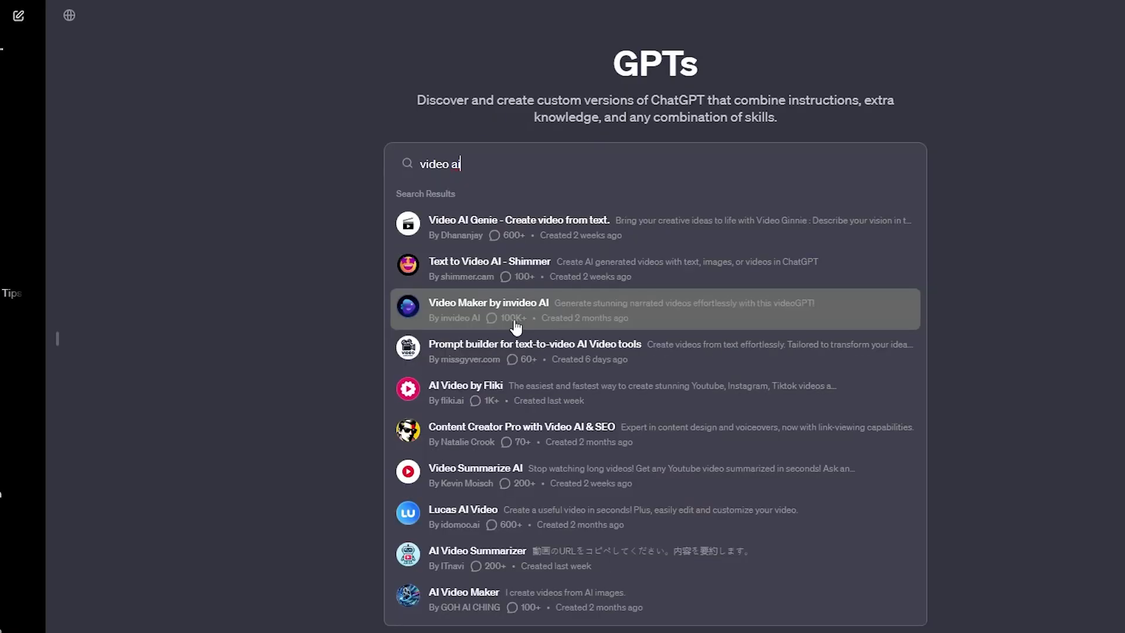
left_click(516, 325)
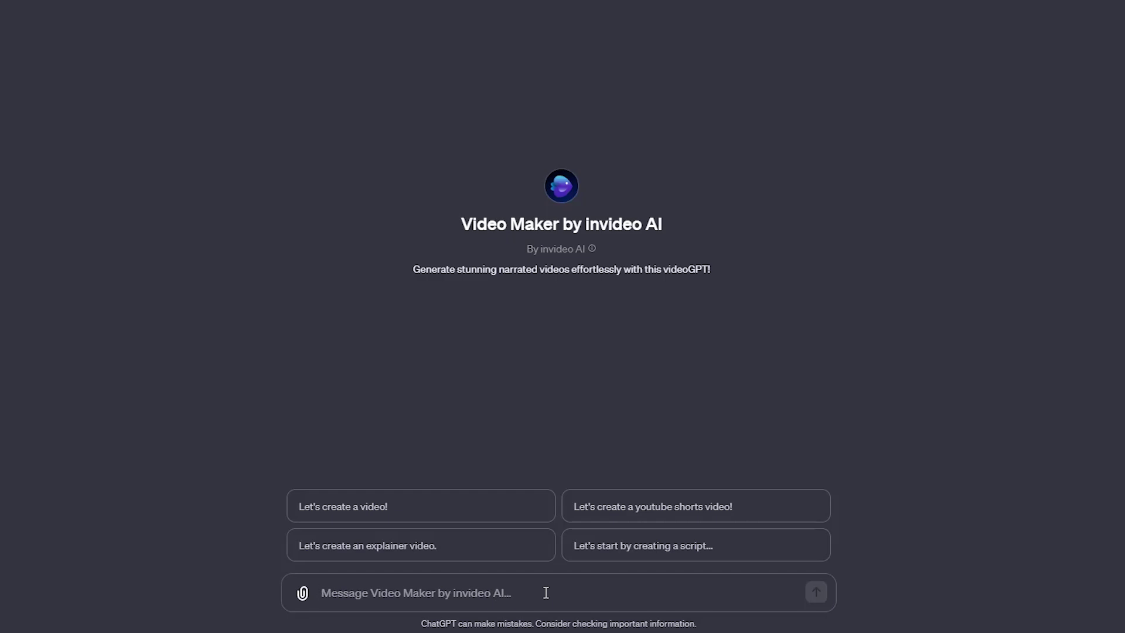
Step: Write the 60-second witty swimming academy ad prompt with a British male voice and calming ocean music
type("create a 60 second ad for MY AI Swimming Academy that has developed a chip which can be inserted into the brain and teach you how to swim. Make it engaging by targeting the people that can't swim and include witty and sarcastic undertones. Use a deep male voice with british accent. Add calming ocean background music.")
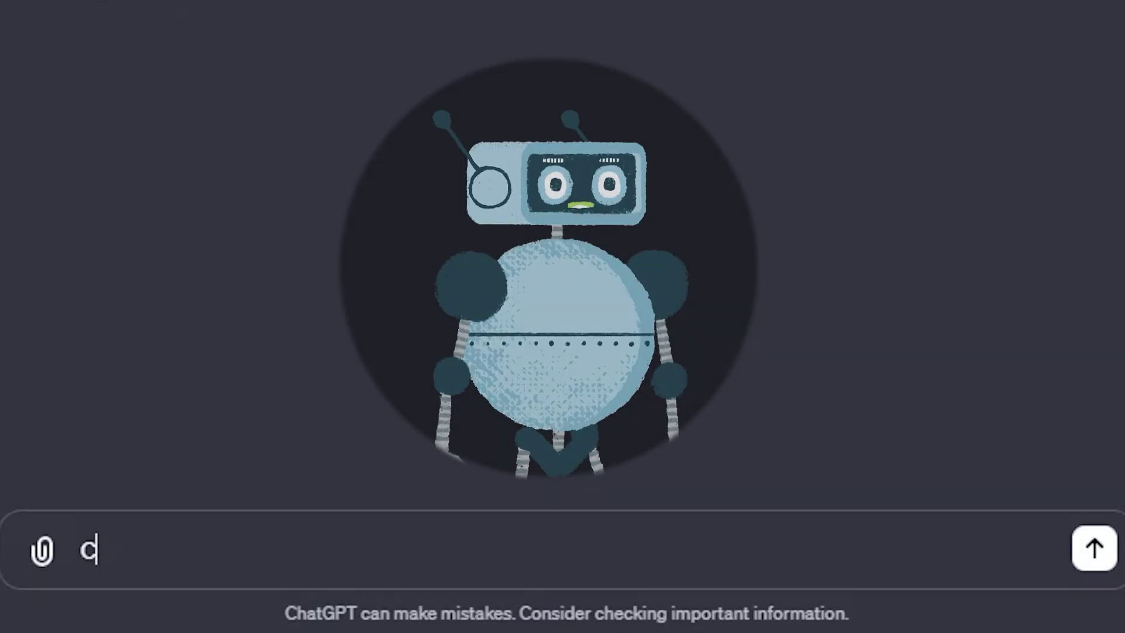
type("reate a 60")
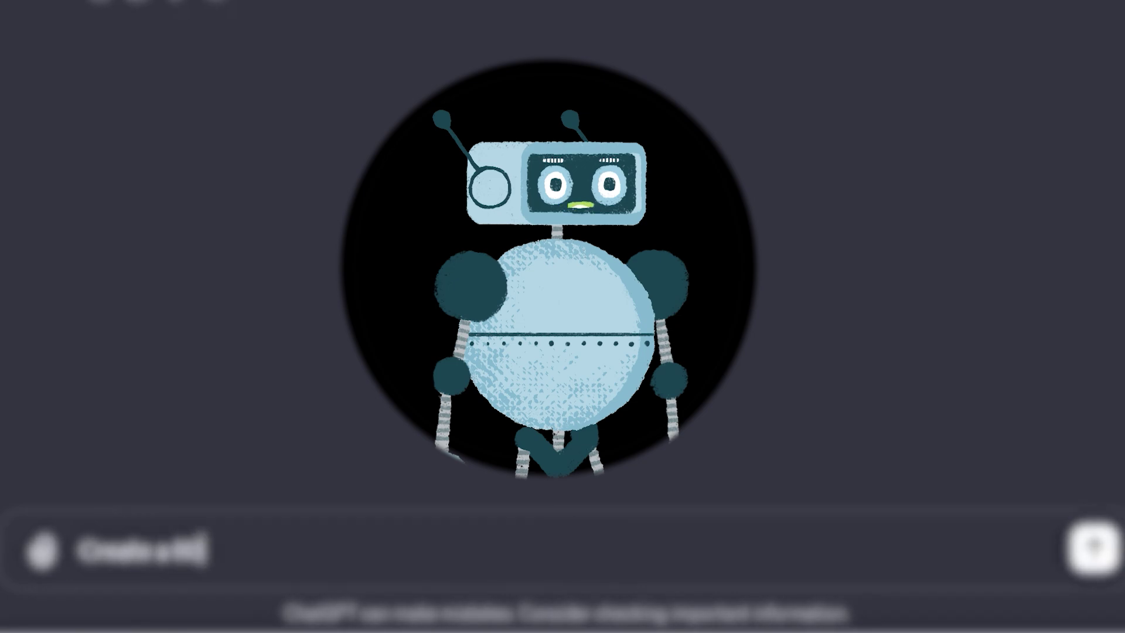
type(" second ad for my")
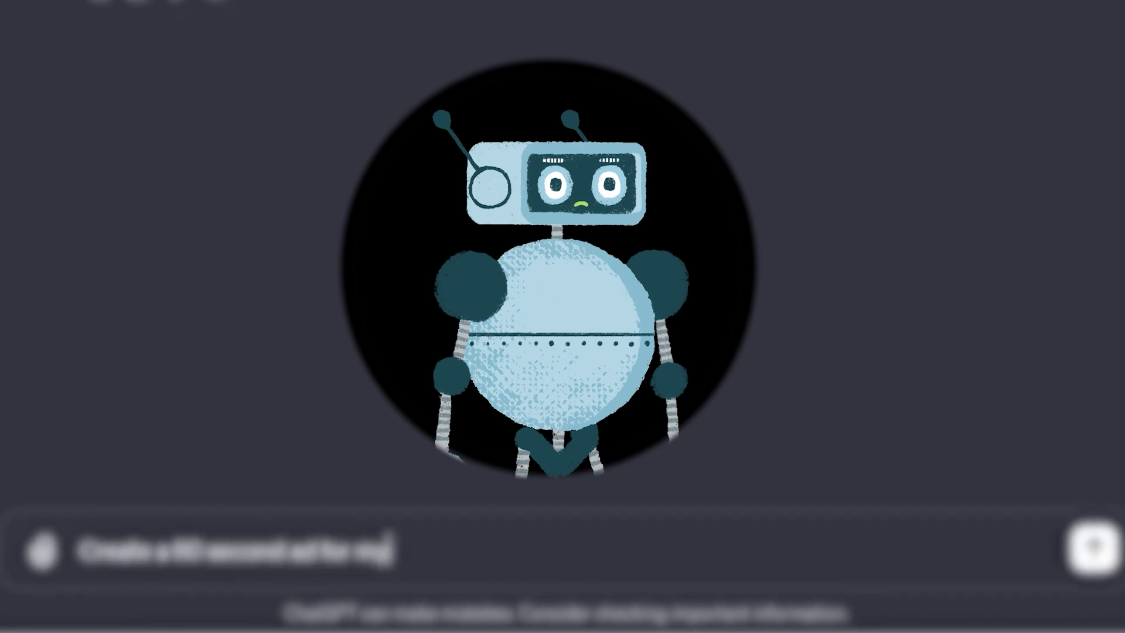
type(" AI ass")
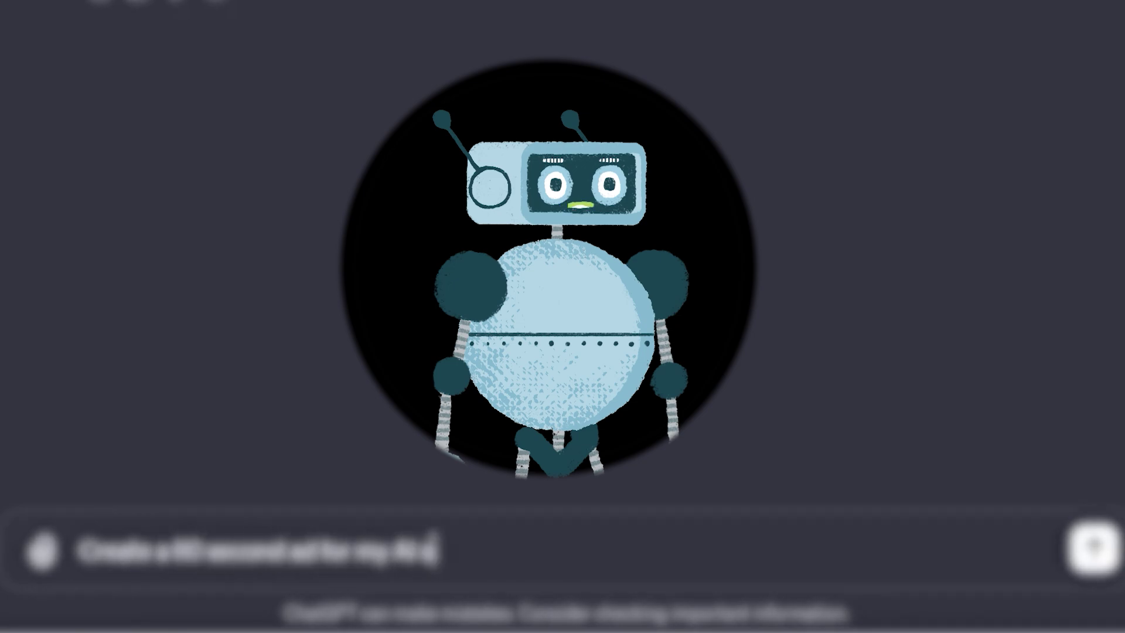
type("istant")
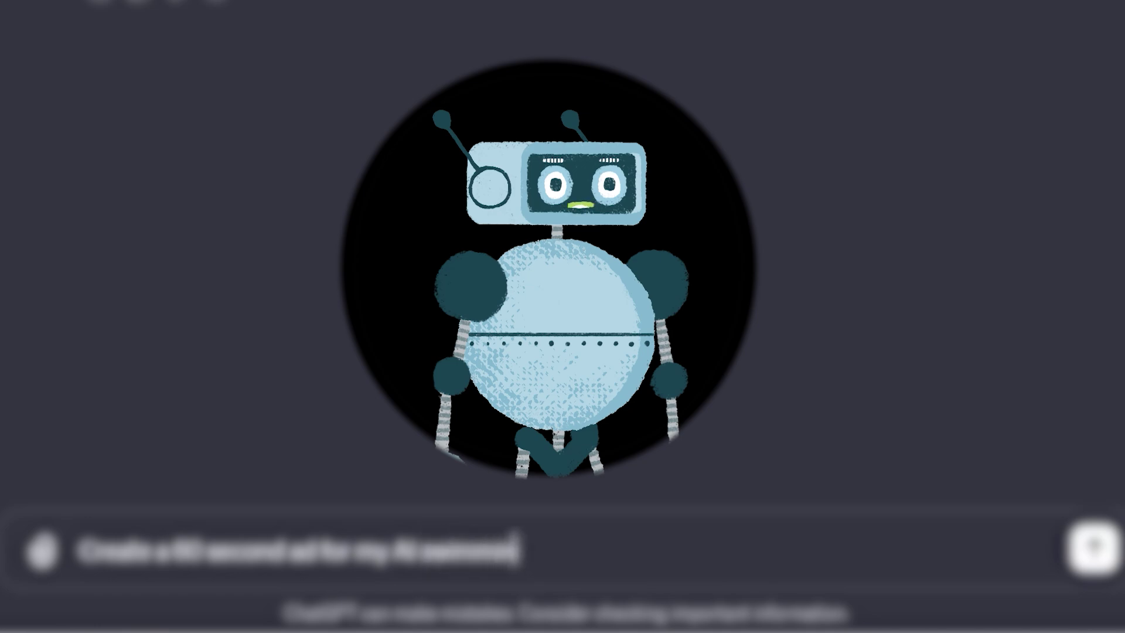
type(" academy")
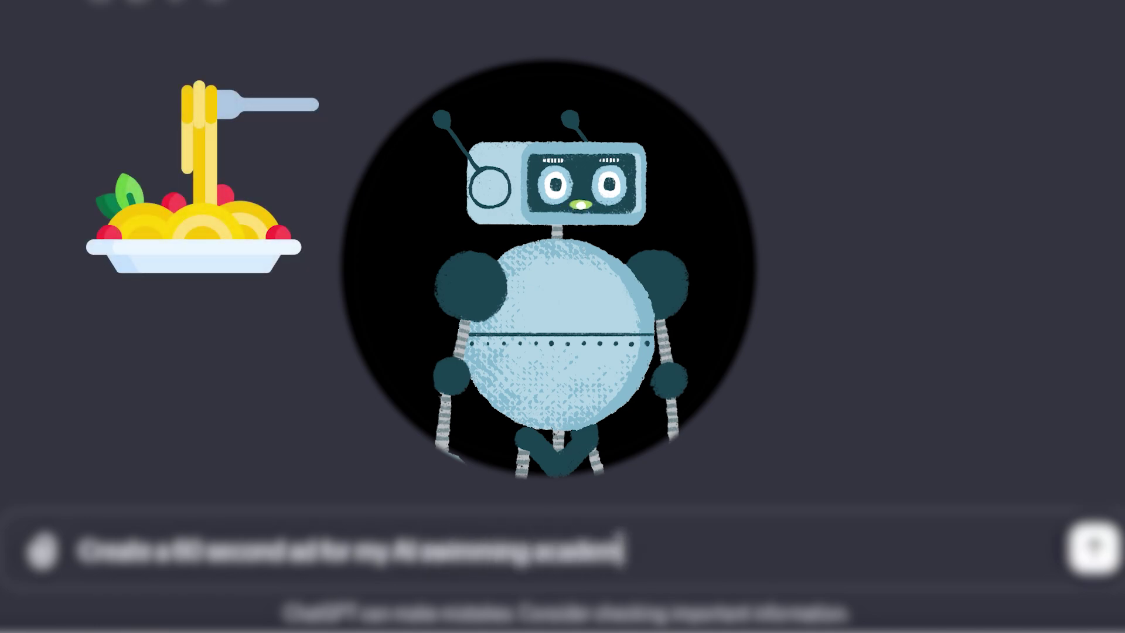
type(", that has developed a small chip which")
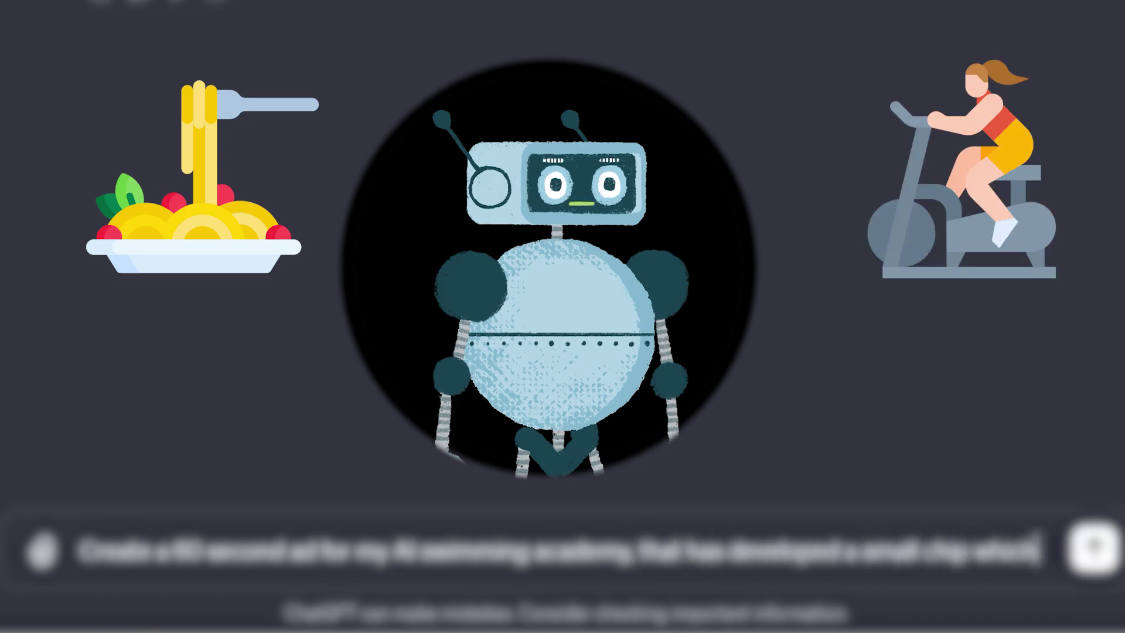
type(" inserted")
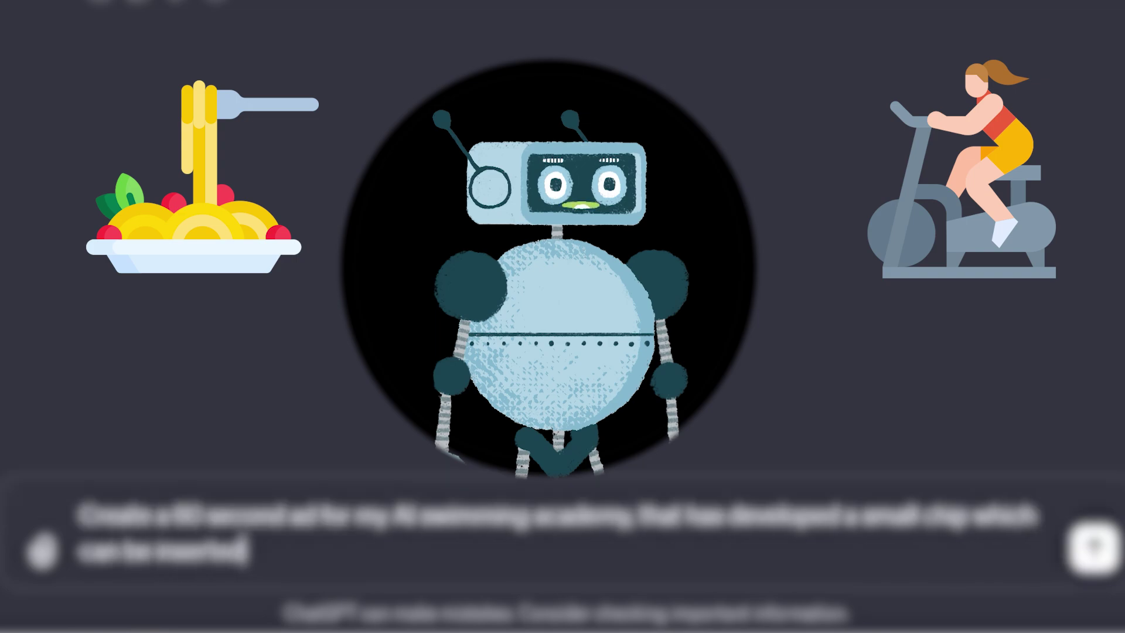
type(" into ite brain")
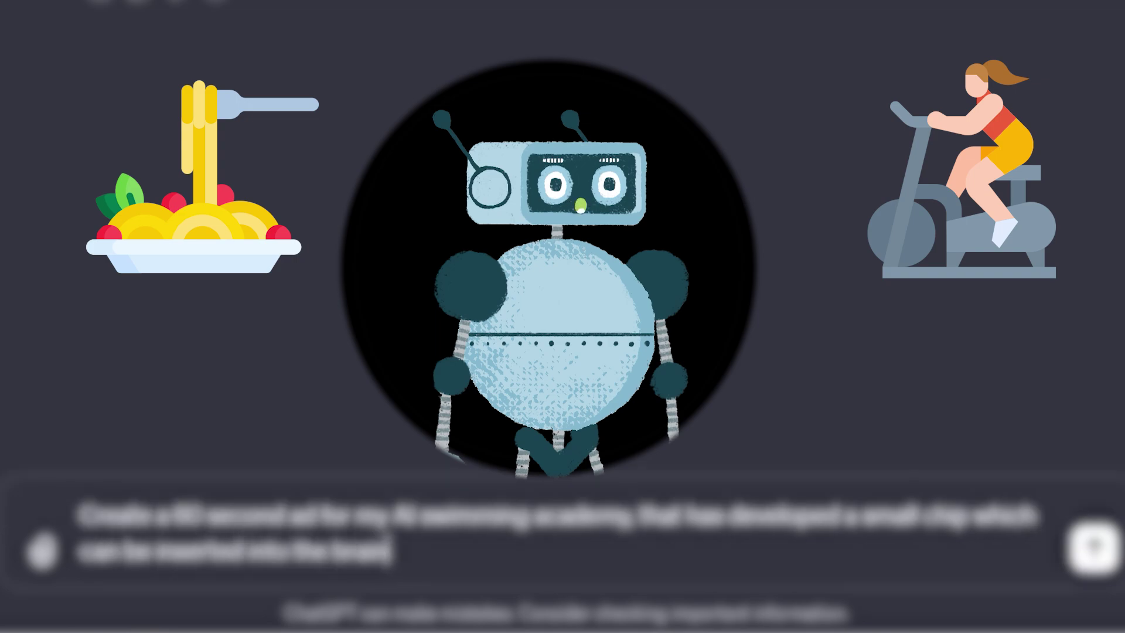
type(" and hoach yo")
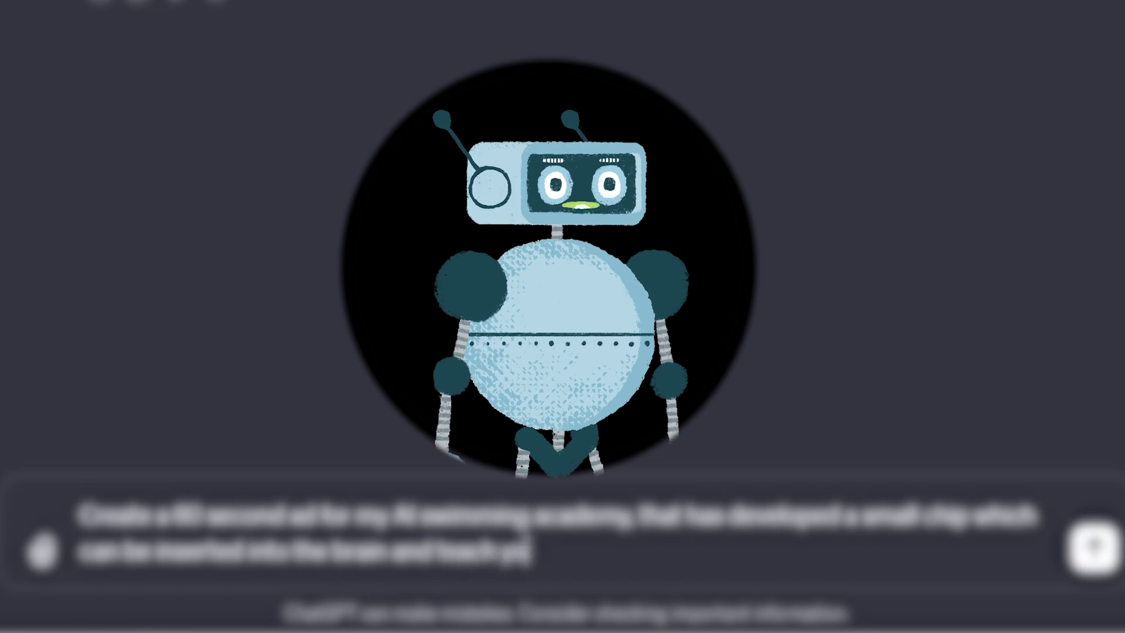
type("u how to swim.")
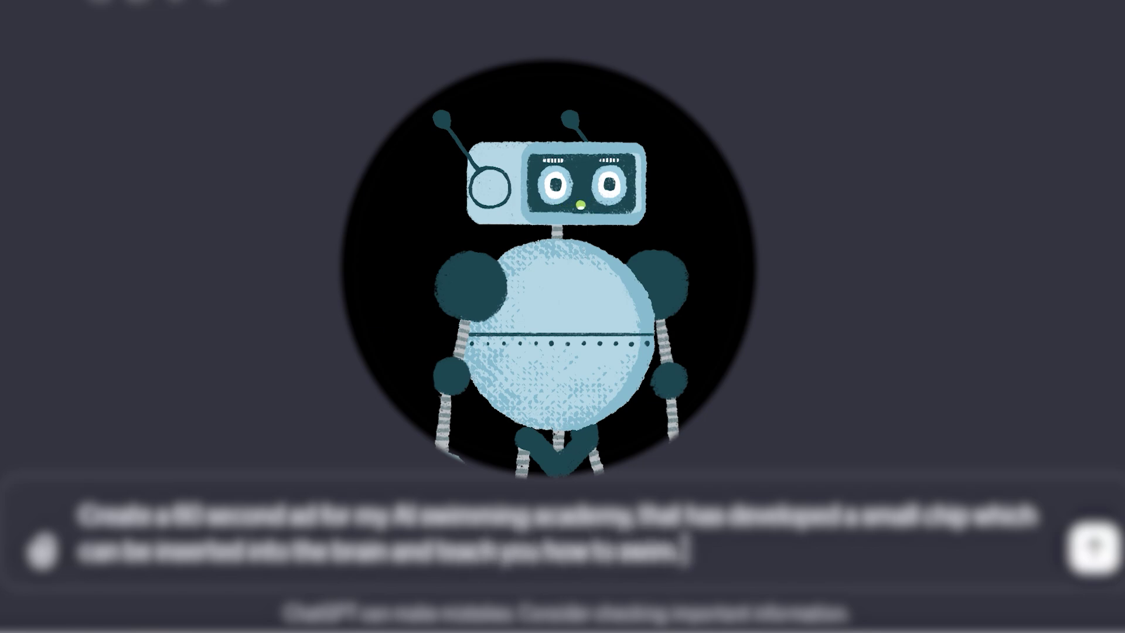
type(" Make it engaging")
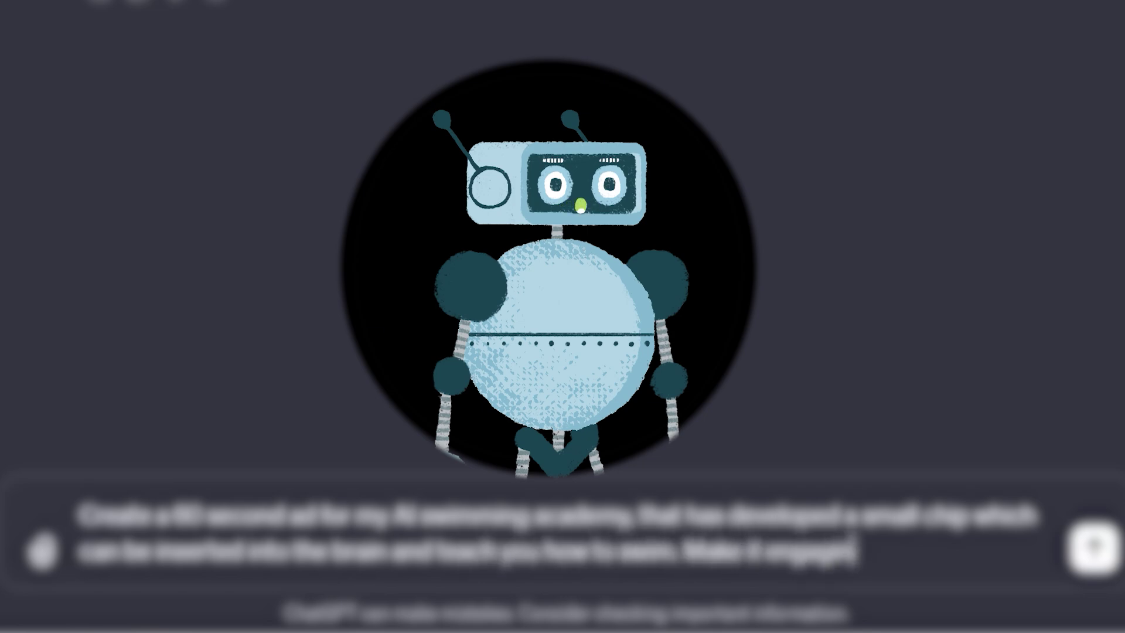
type(" by targeting")
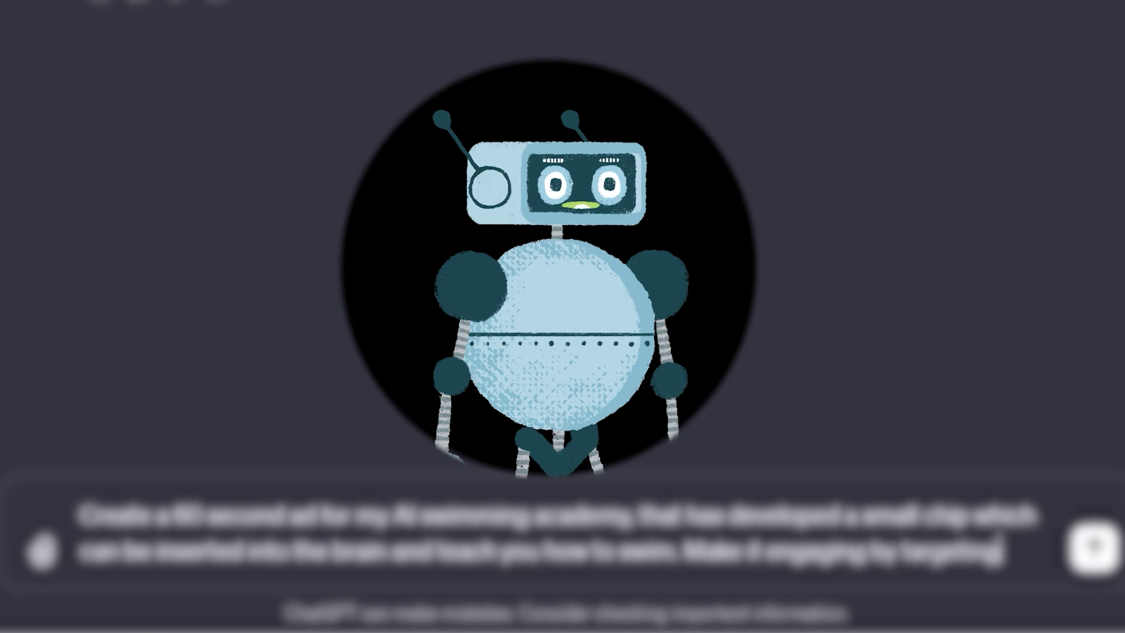
type(" the people that")
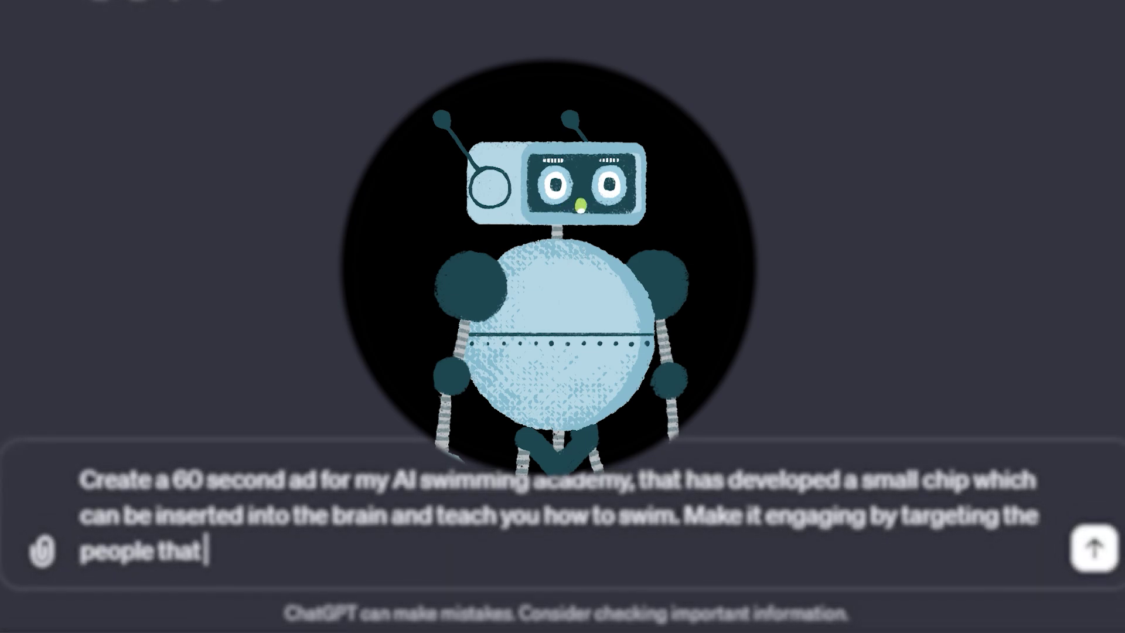
type(" can't swim and include witty and sarcastic under")
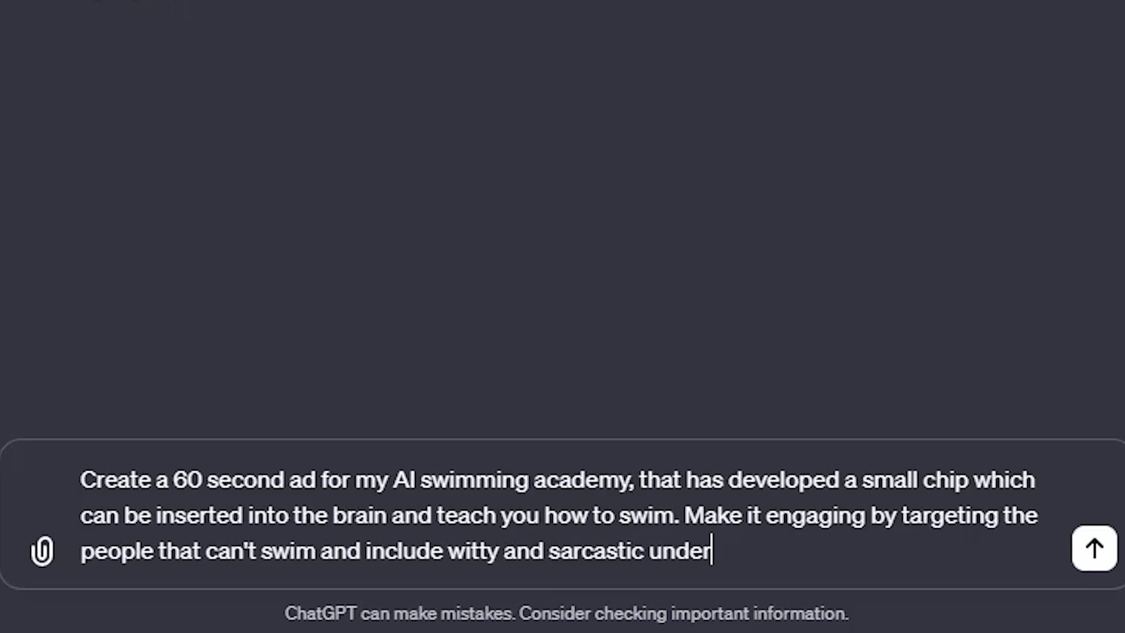
type("tones. Use a deep male vo")
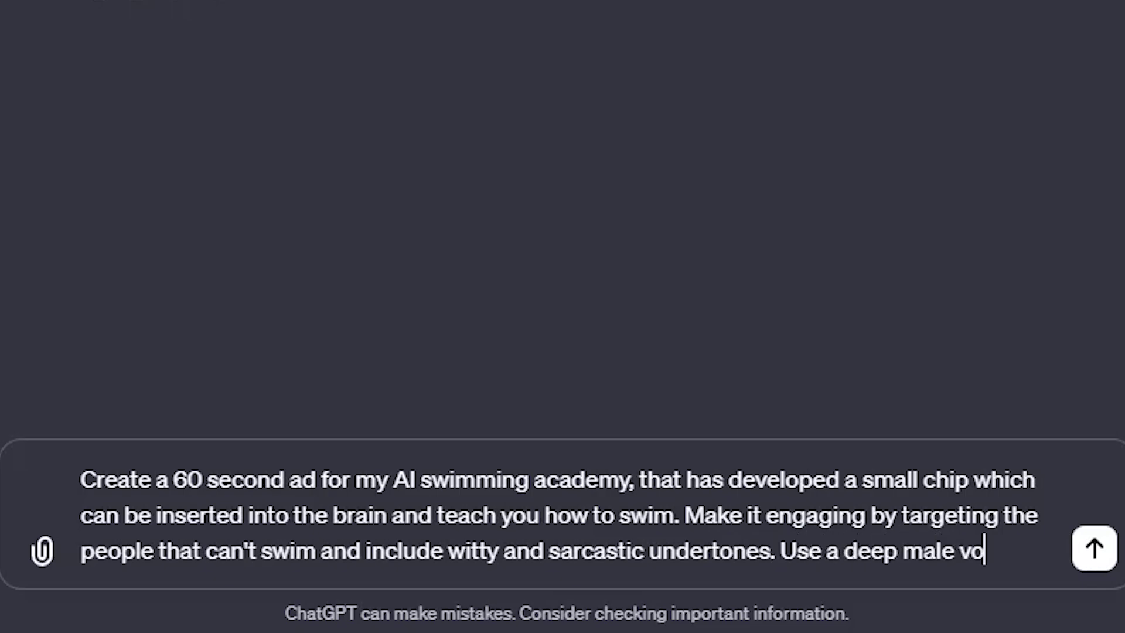
type("ith british")
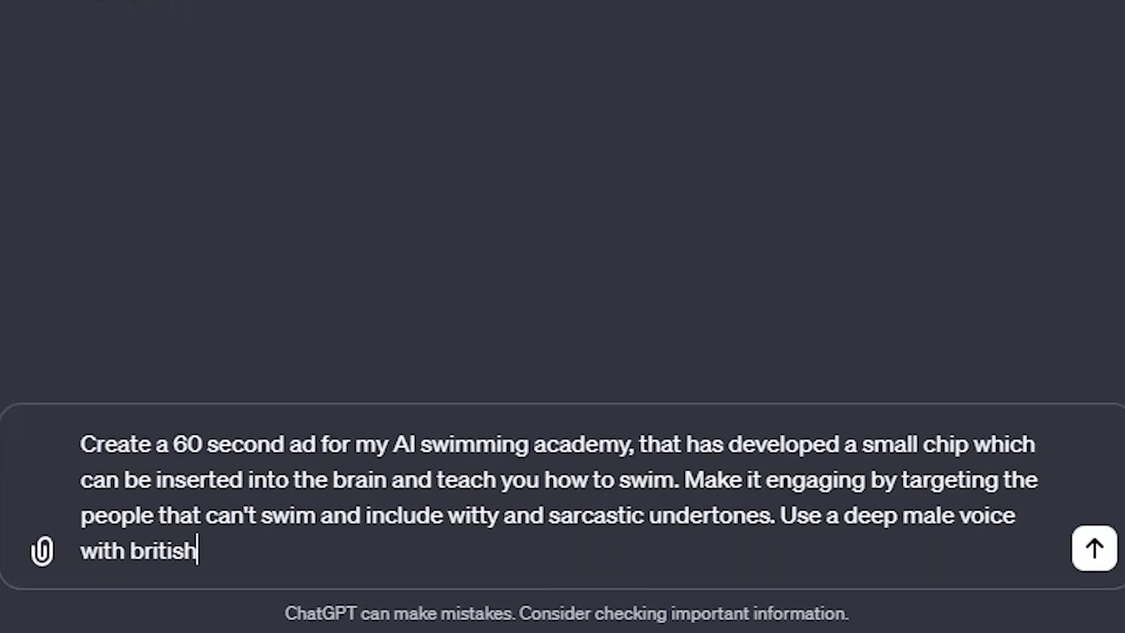
type(" accent. Add calming oc")
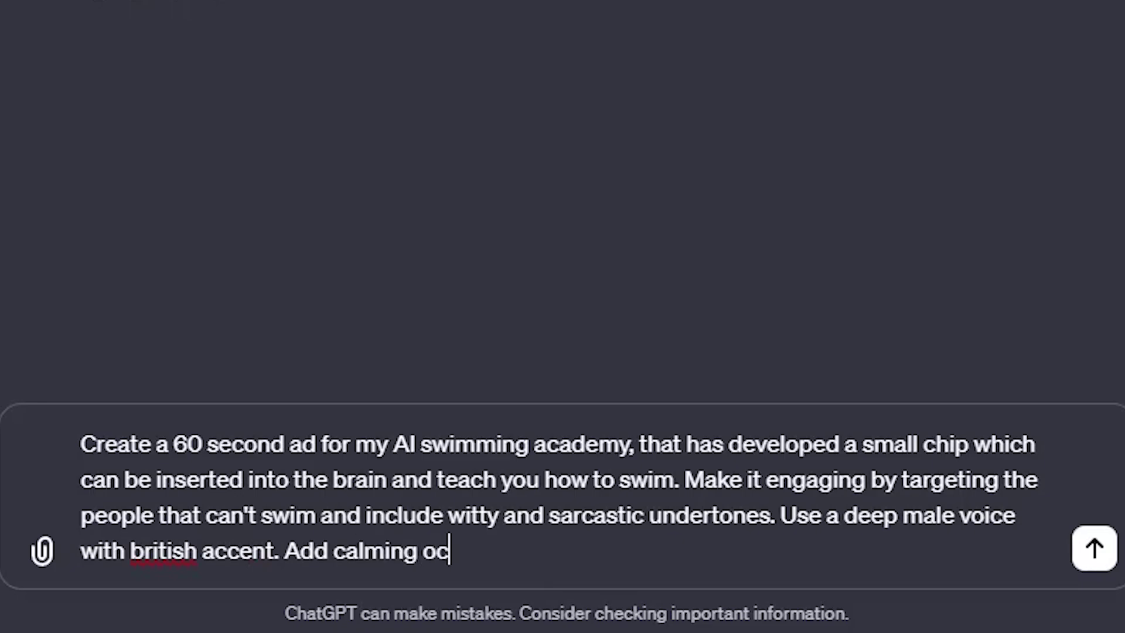
type("ean background music.")
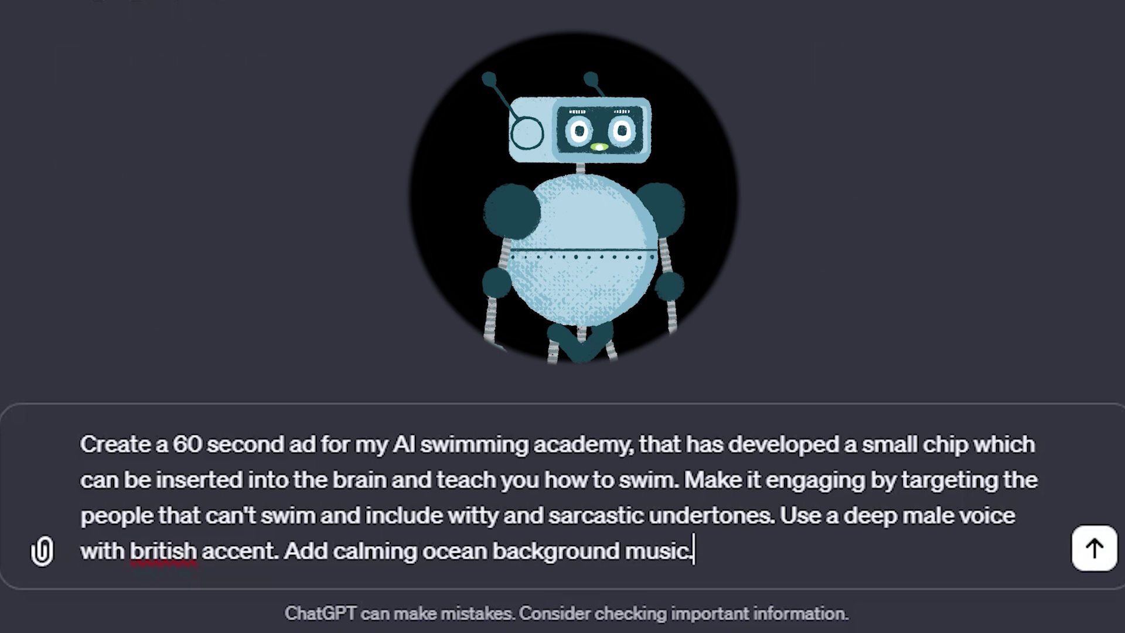
Step: Send the ad request, let Video Maker reach invideo, and open the generated ad in invideo
key("Return")
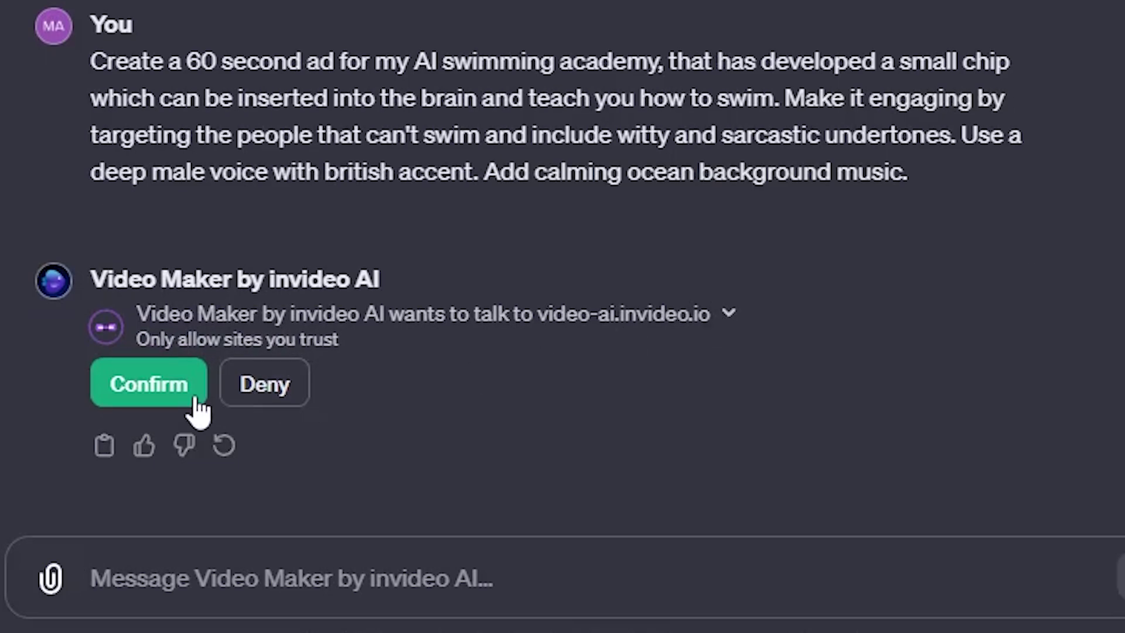
left_click(150, 395)
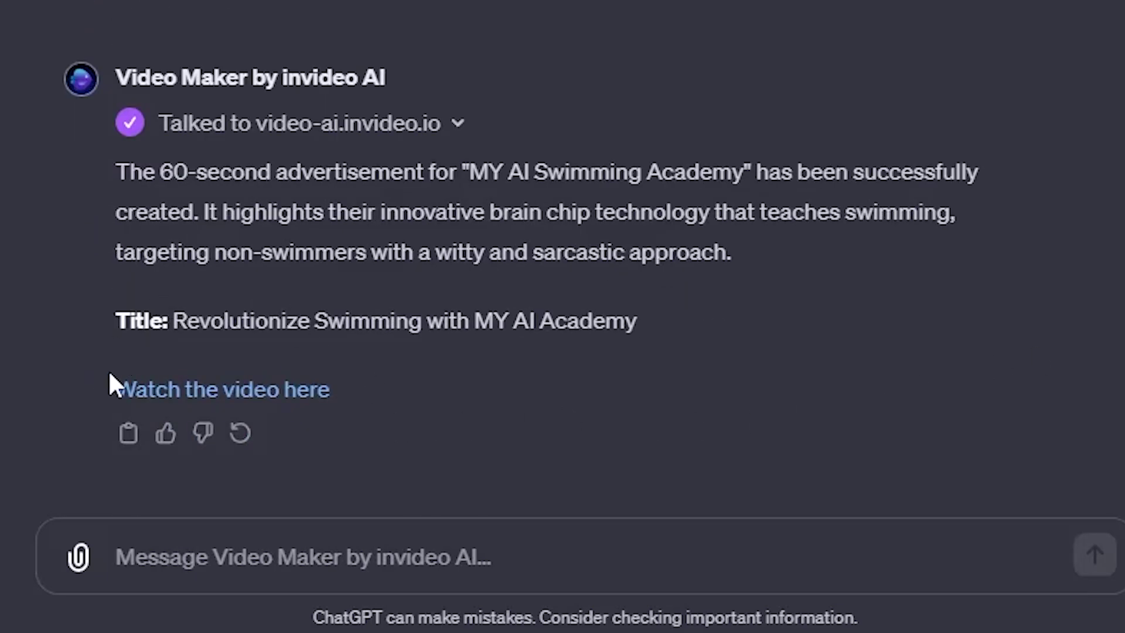
left_click(212, 390)
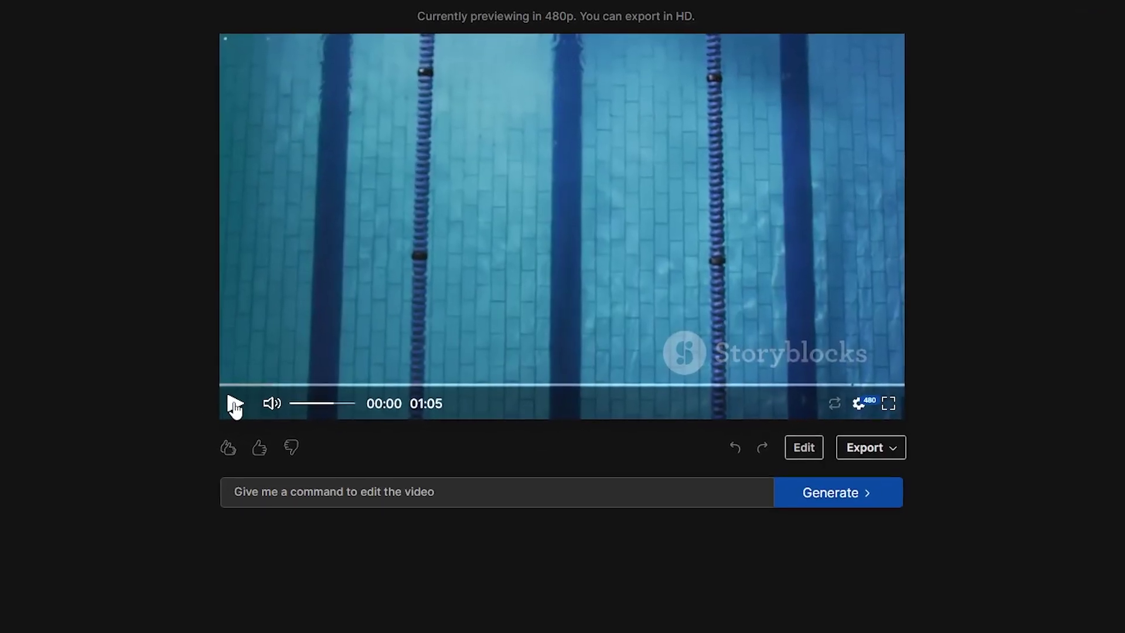
Step: Play the finished 55-second swimming academy ad preview
left_click(253, 398)
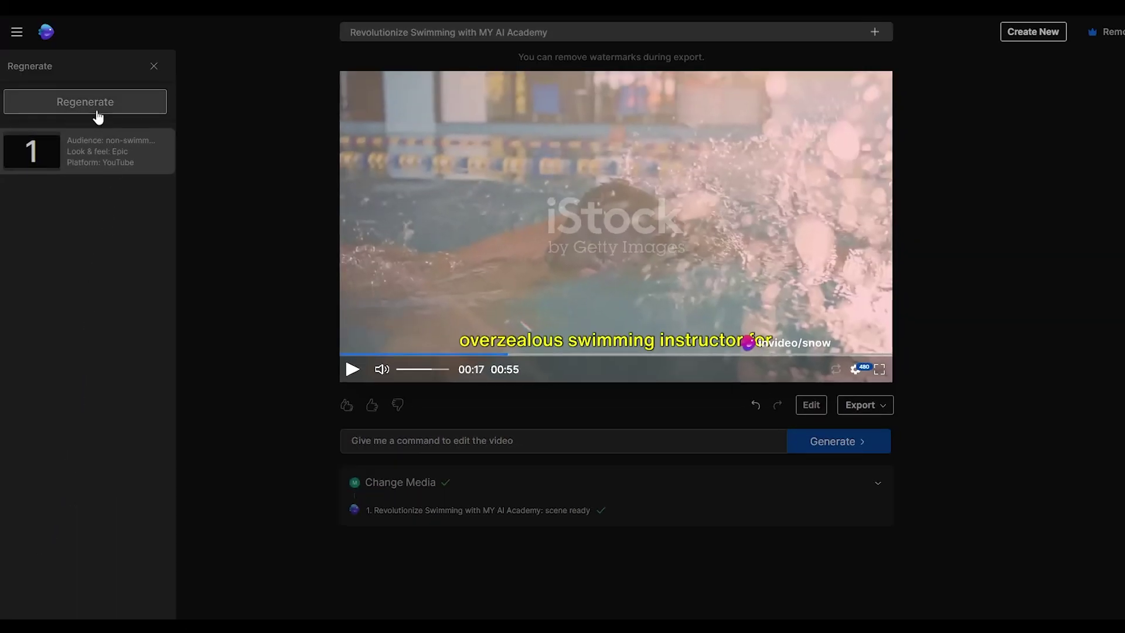
Step: Regenerate the ad targeting Non-Swimmers with an Epic look for YouTube
left_click(78, 105)
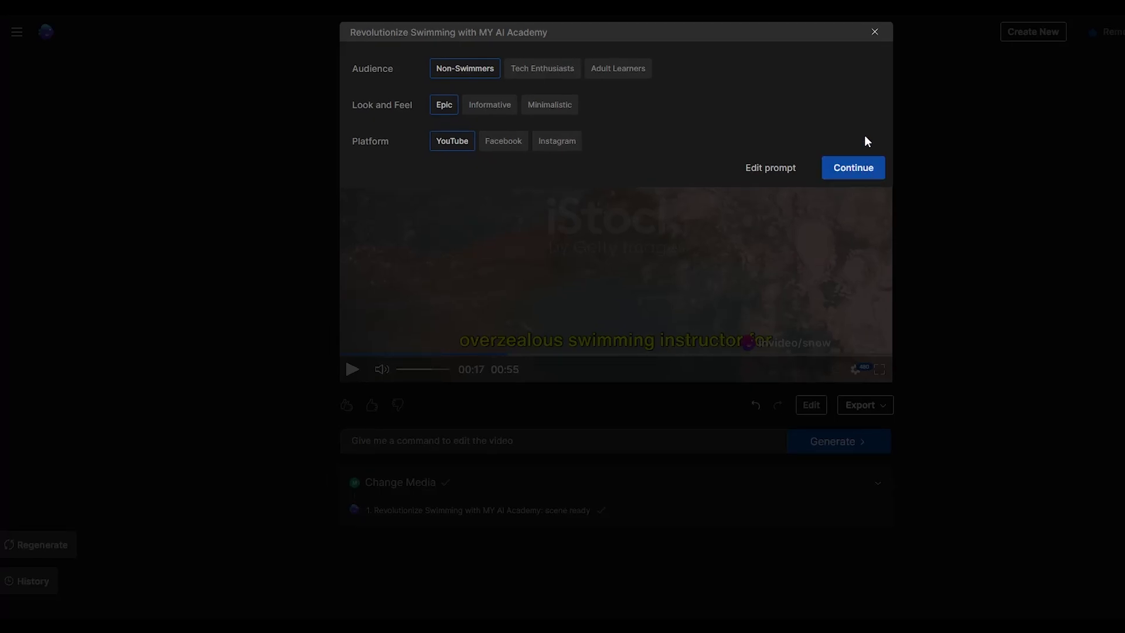
left_click(862, 172)
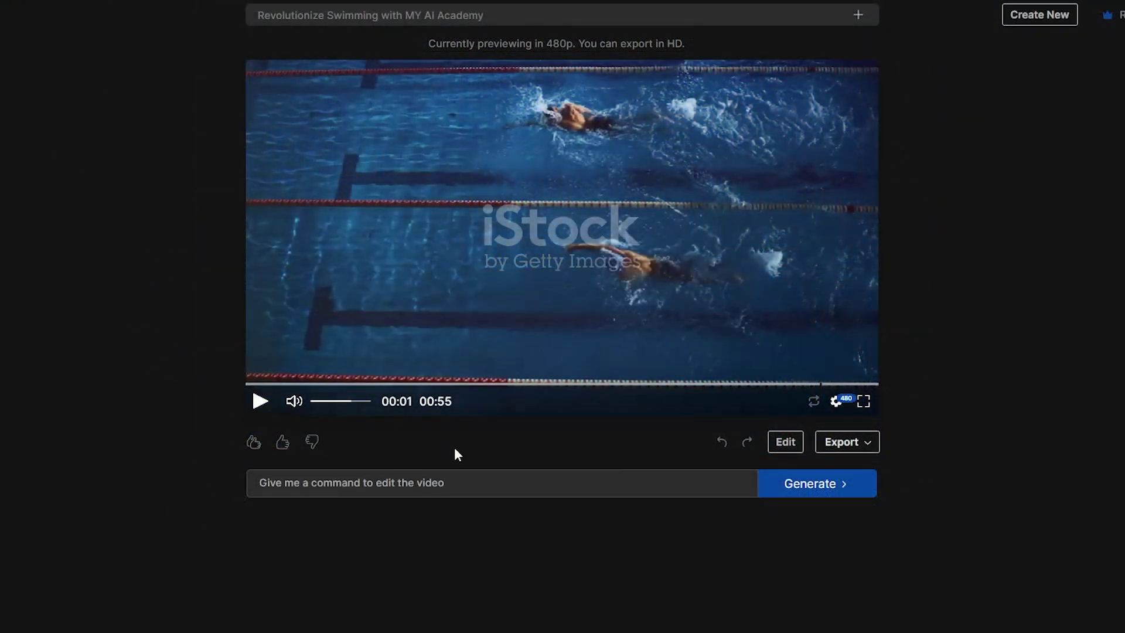
Step: Enable subtitles on the ad with the 'add subtitles' command
left_click(428, 476)
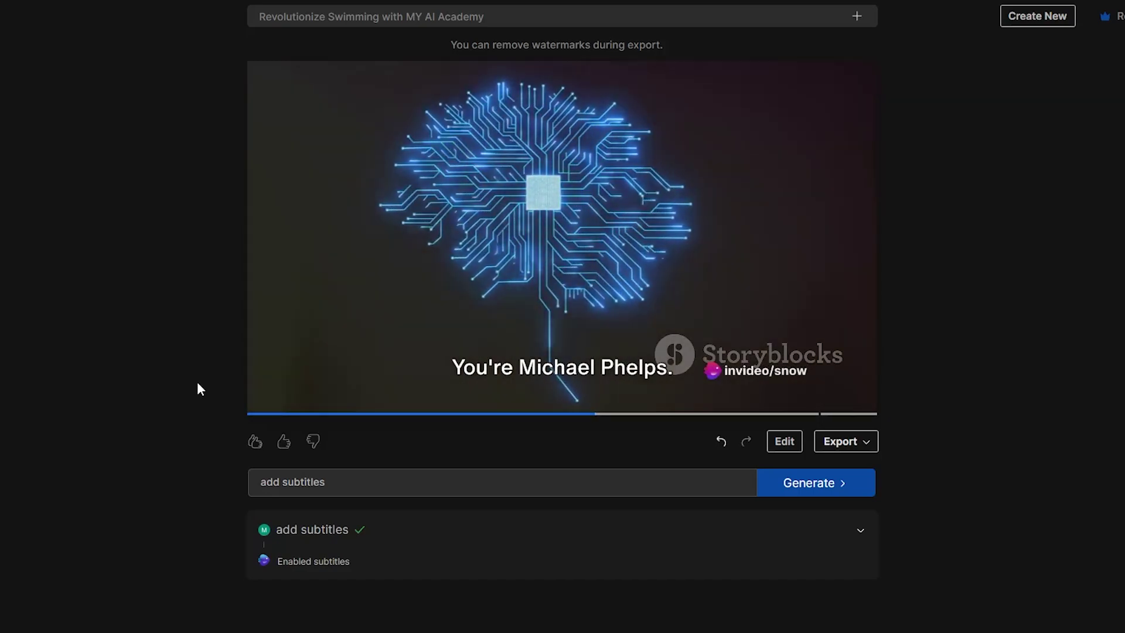
Step: Request yellow subtitles, then change the background music to adventurous, encouraging music
left_click(389, 479)
type("change the color of the subtitle")
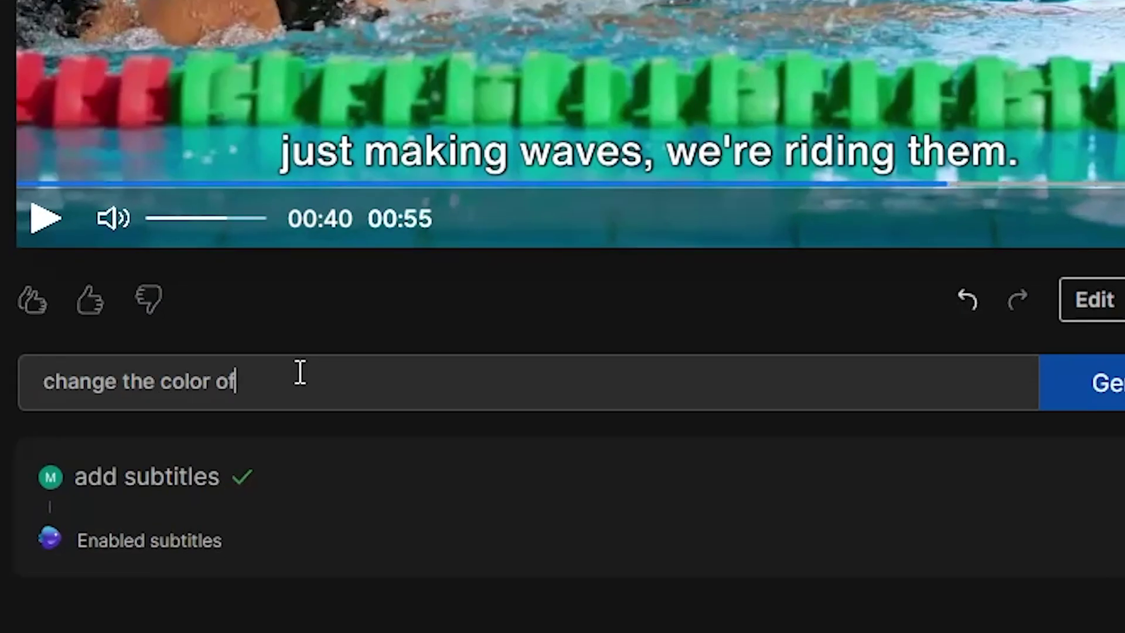
type(" to yellow")
key("Return")
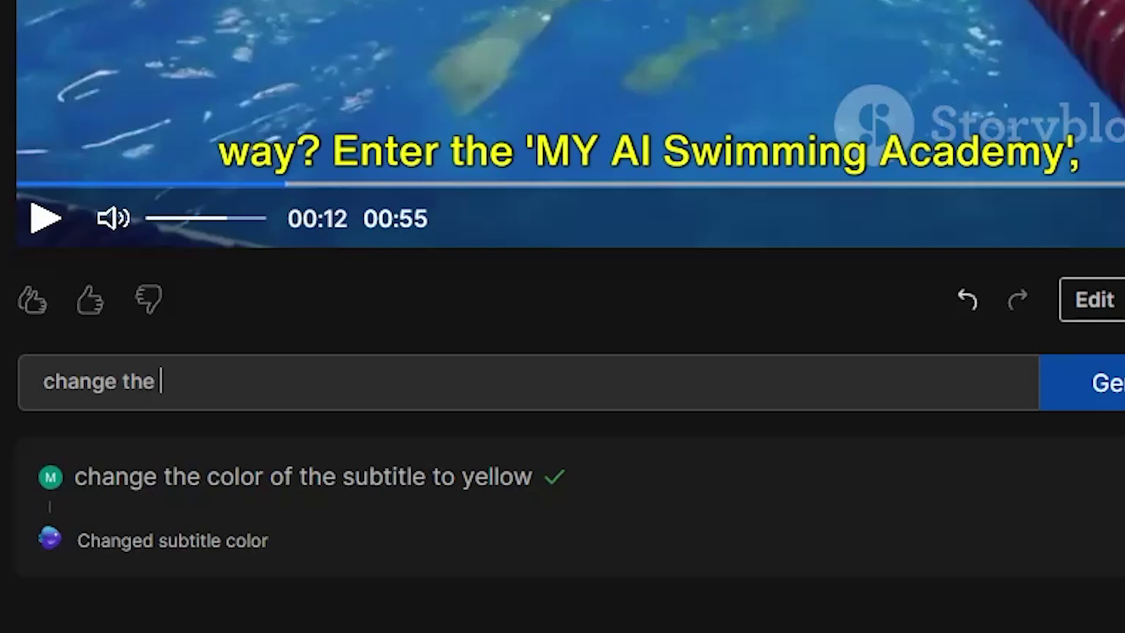
type("background music to adventu")
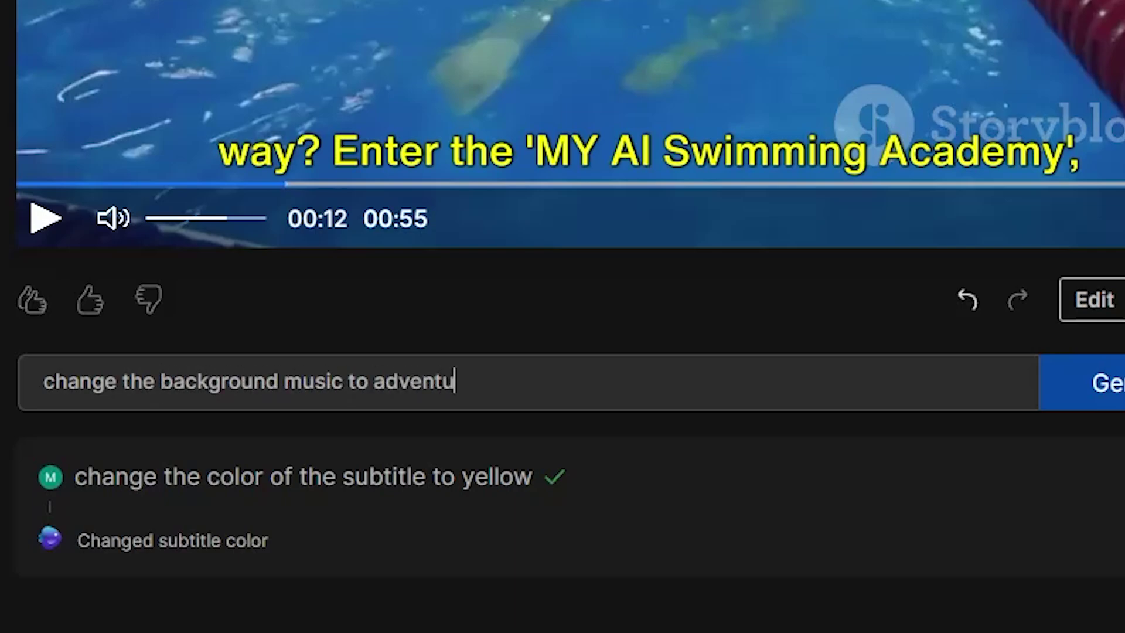
type("rous and encouraging music")
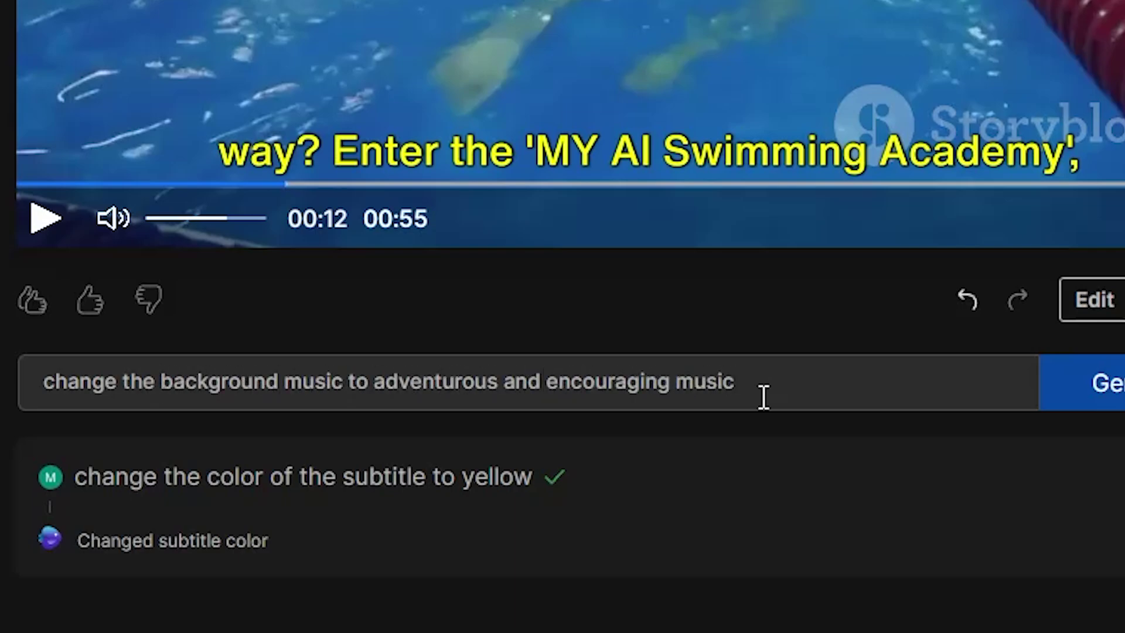
left_click(1082, 385)
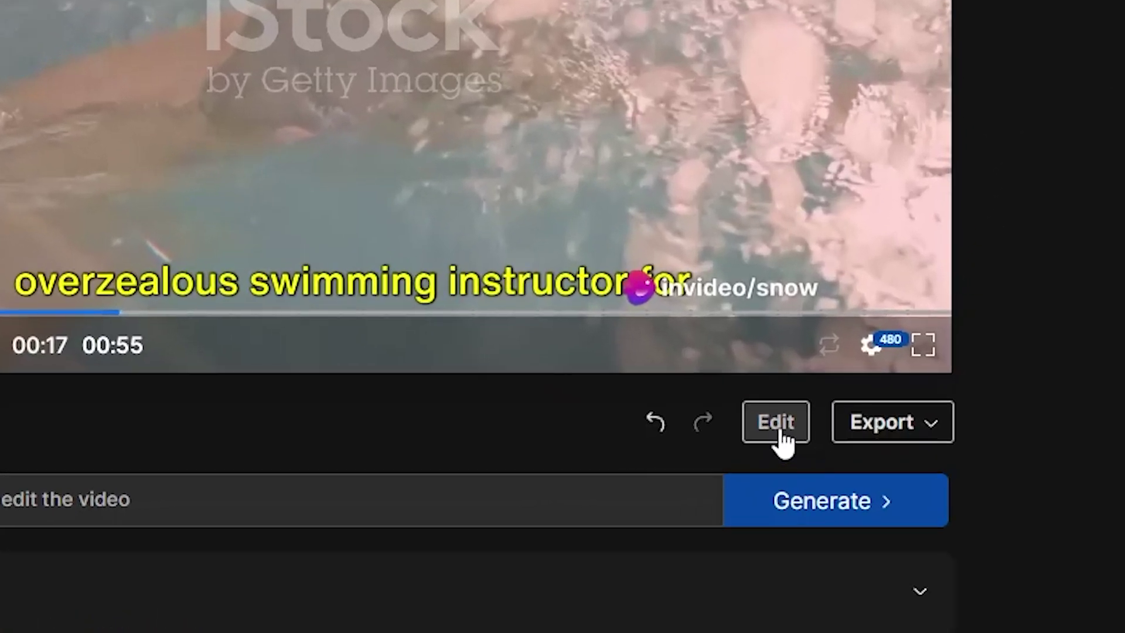
left_click(779, 433)
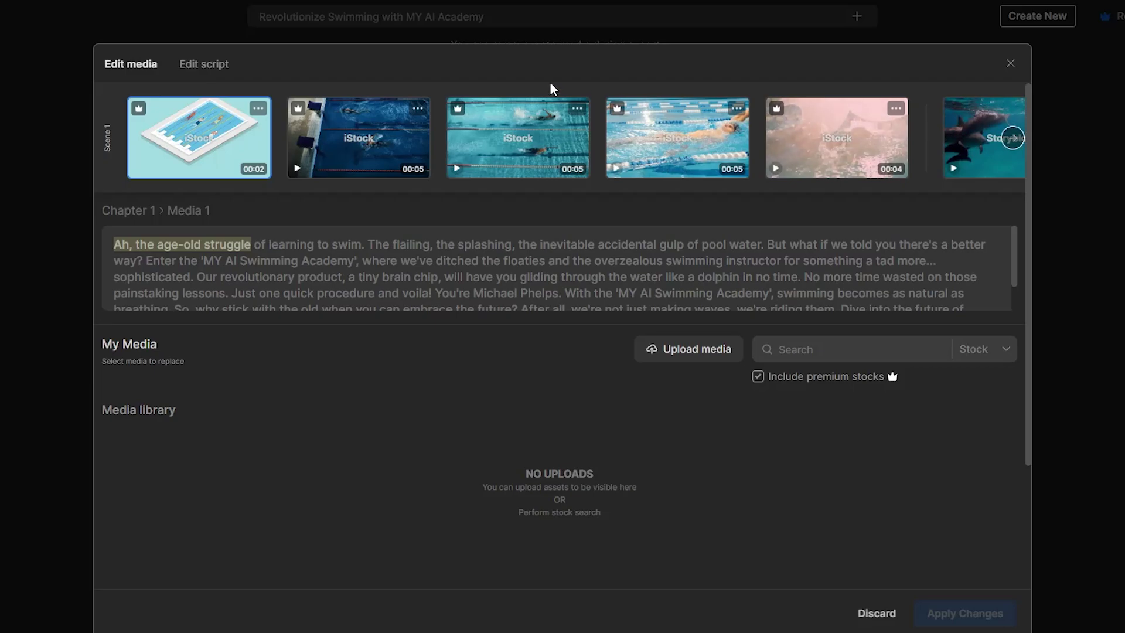
left_click(213, 69)
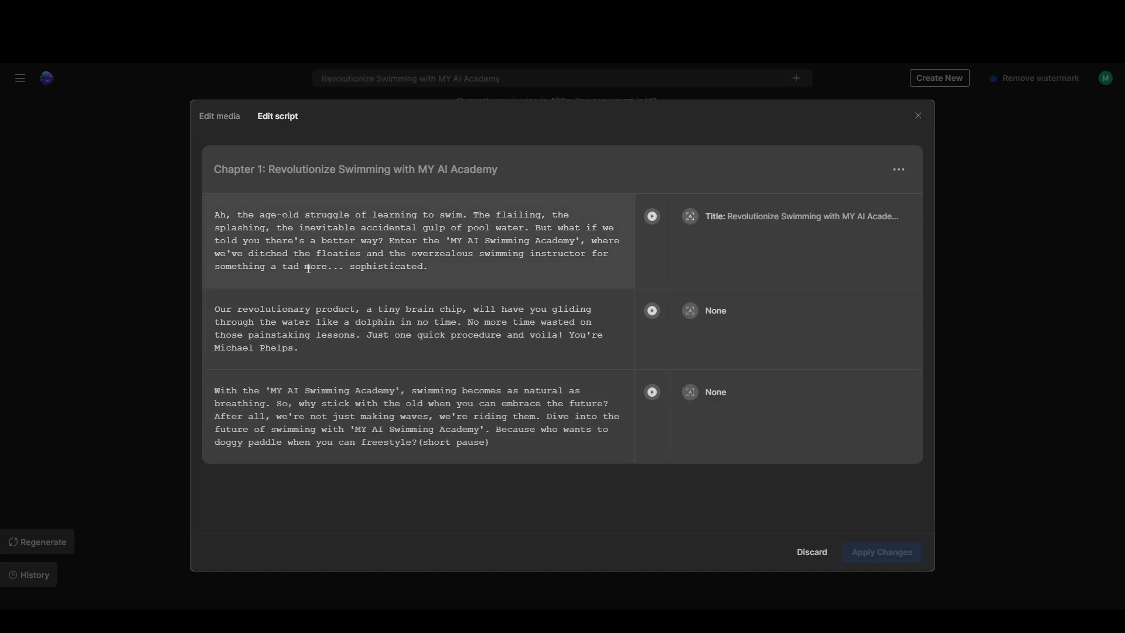
Step: Replace Media 4 with a 'swimming pool' stock clip
left_click(212, 117)
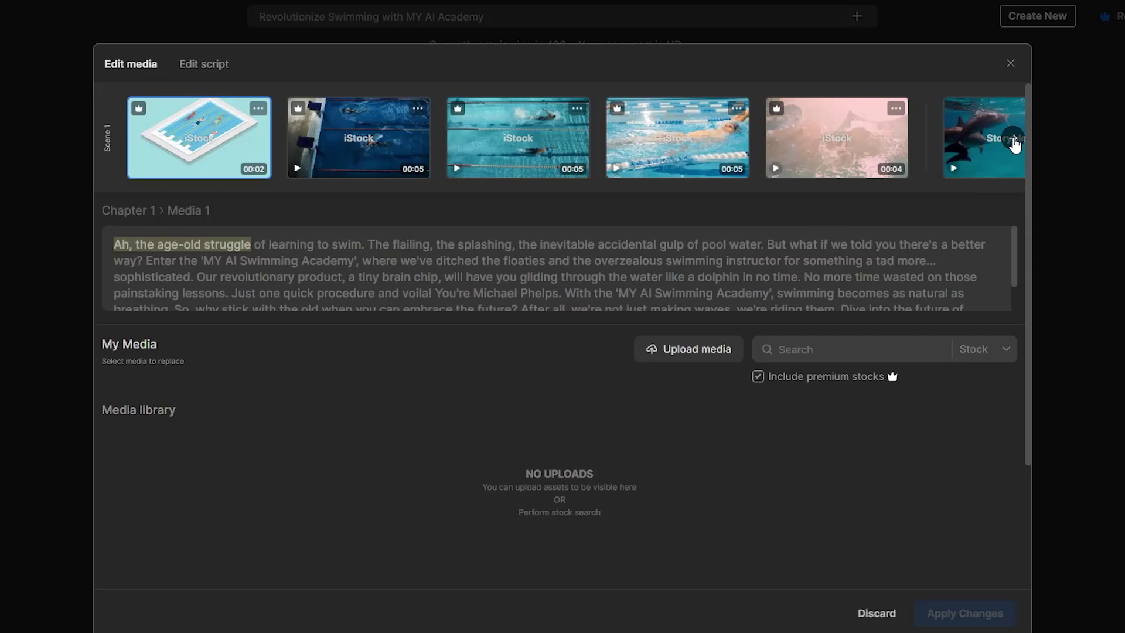
left_click(1013, 139)
left_click(1013, 141)
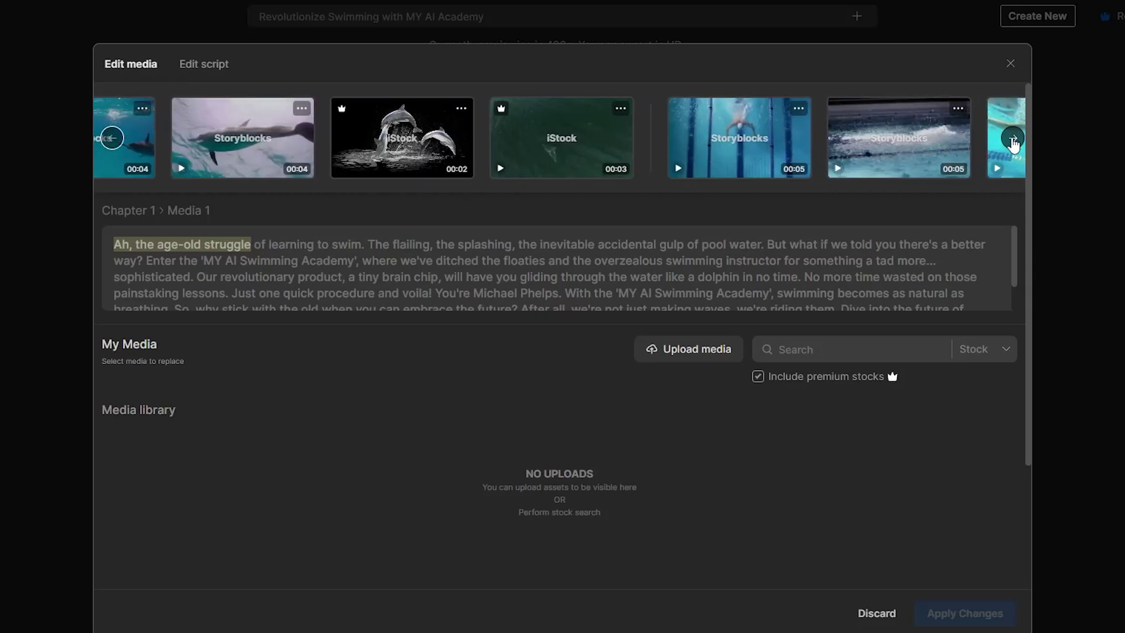
left_click(1013, 141)
left_click(1013, 140)
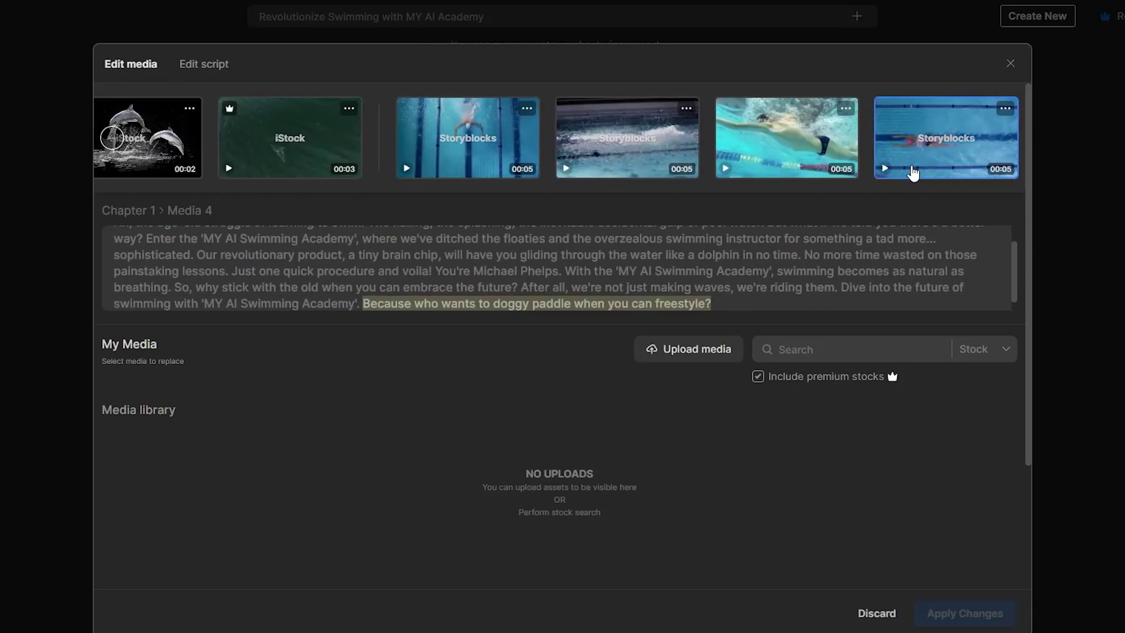
left_click(818, 352)
type("swimming")
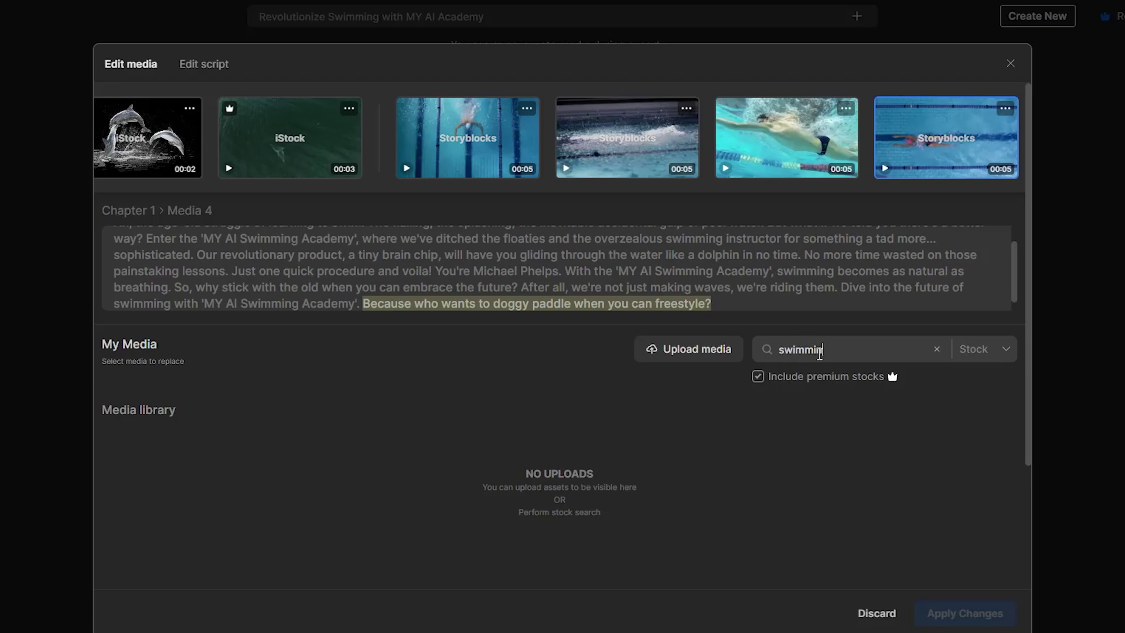
type(" pool")
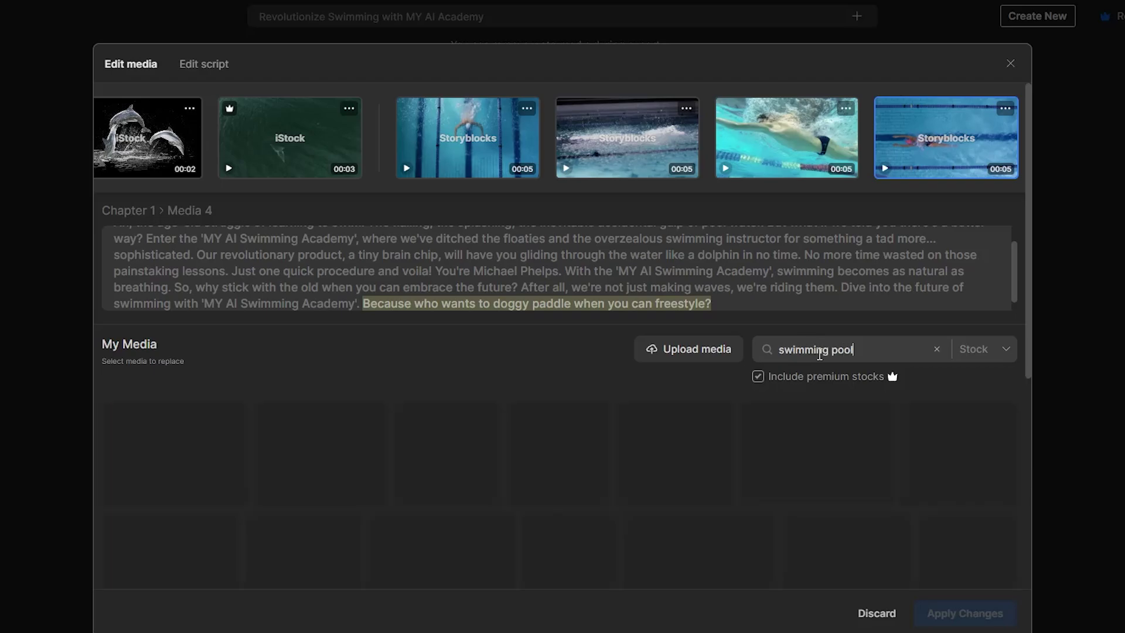
scroll(1033, 240, "down", 6)
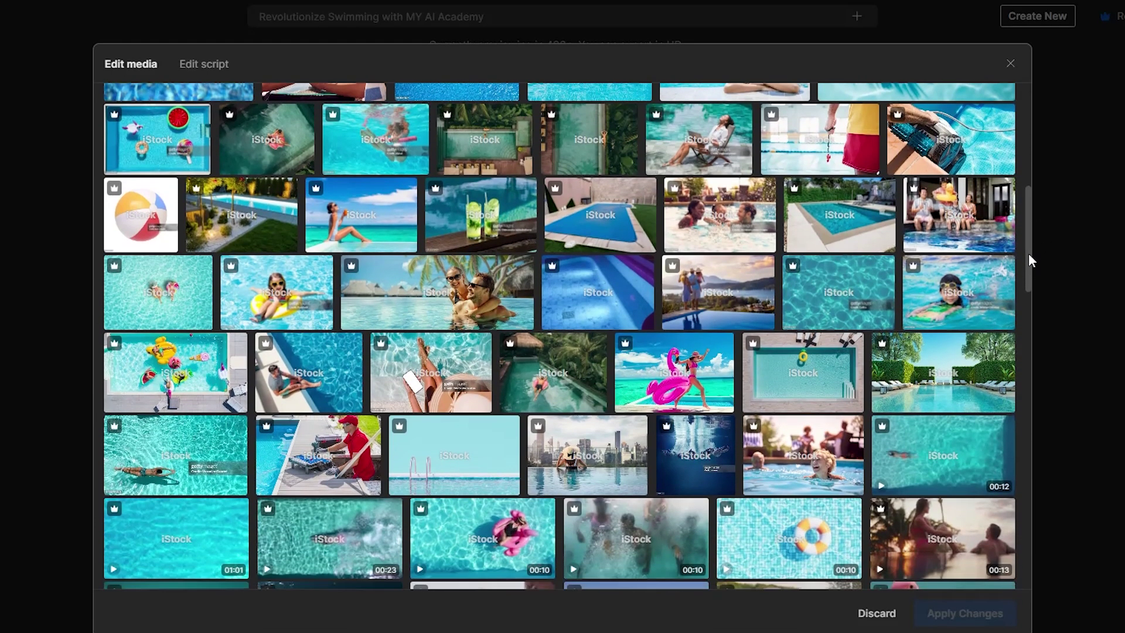
left_click_drag(1028, 256, 1038, 309)
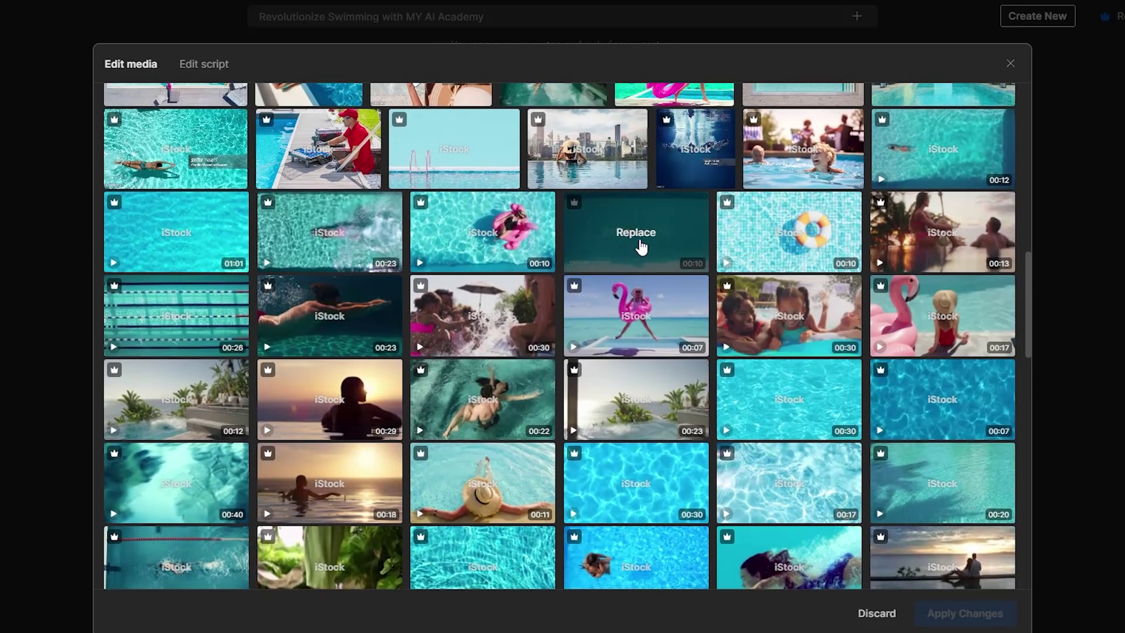
left_click(641, 248)
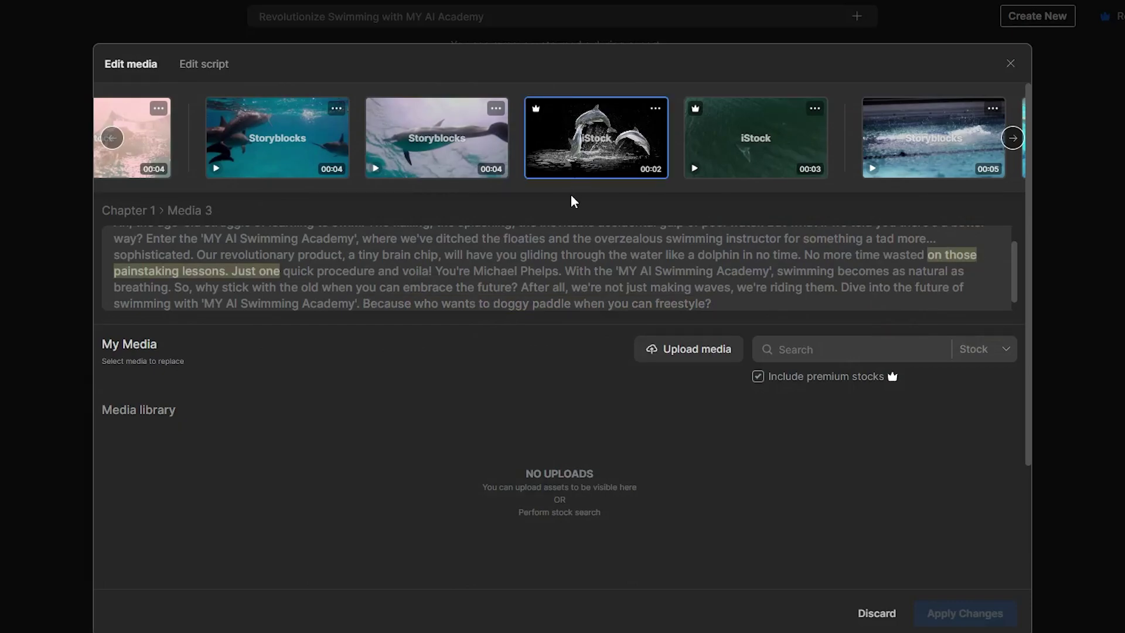
Step: Replace Media 3 with a 'dolphin' stock clip and apply the changes
left_click(829, 352)
type("dolphin")
key("Return")
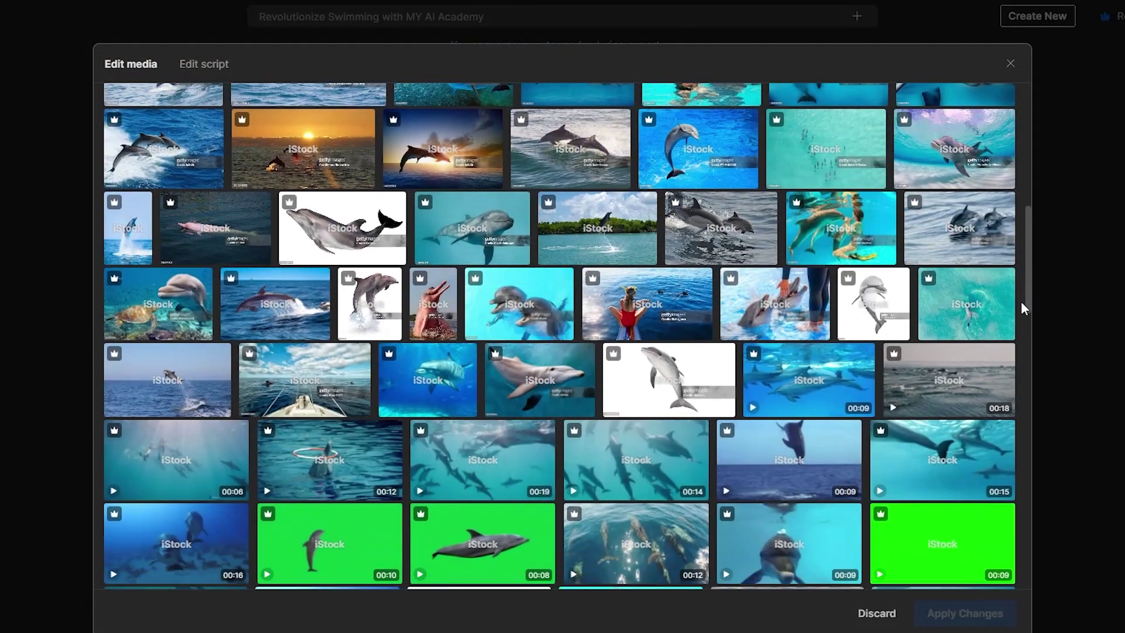
scroll(1022, 310, "down", 3)
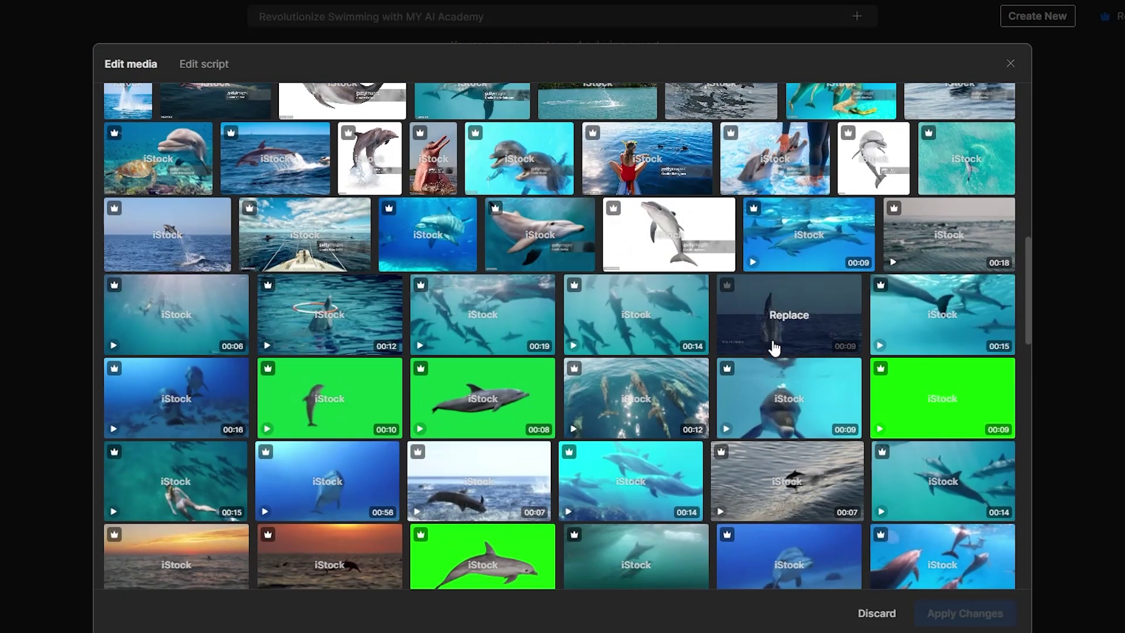
left_click(774, 348)
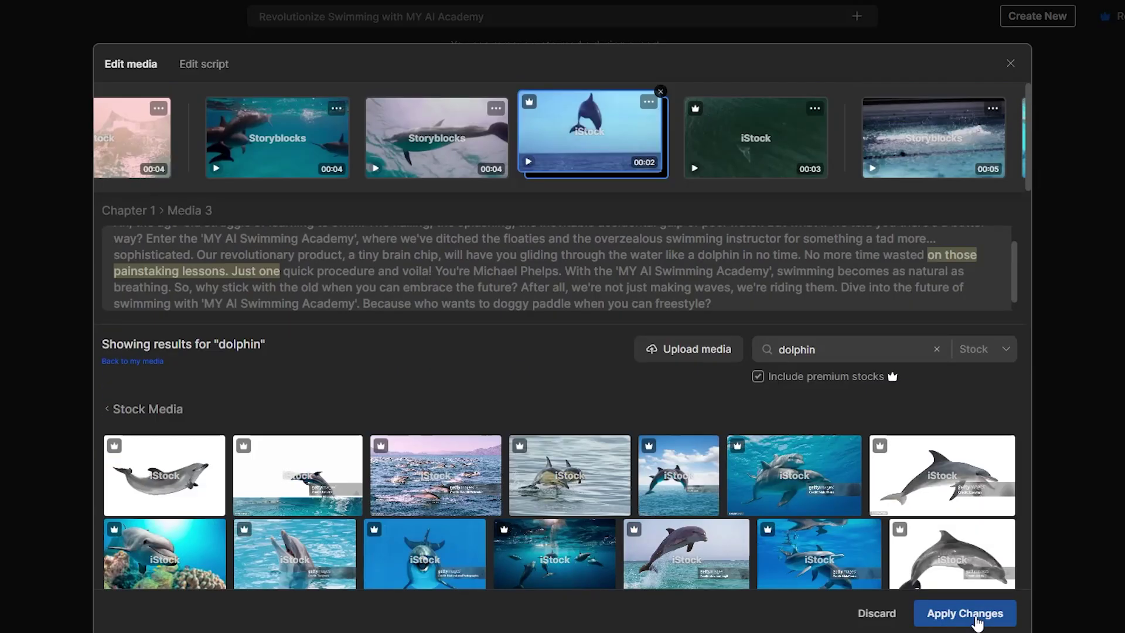
left_click(977, 614)
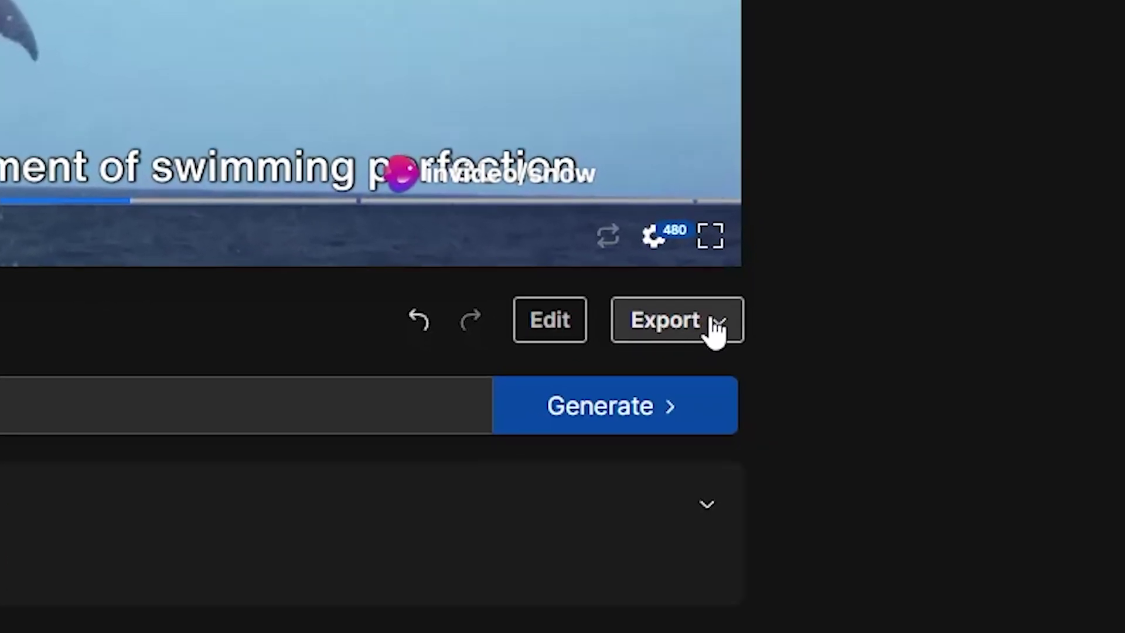
Step: Set the video export to no watermarks, no invideo AI branding and 1080p
left_click(716, 328)
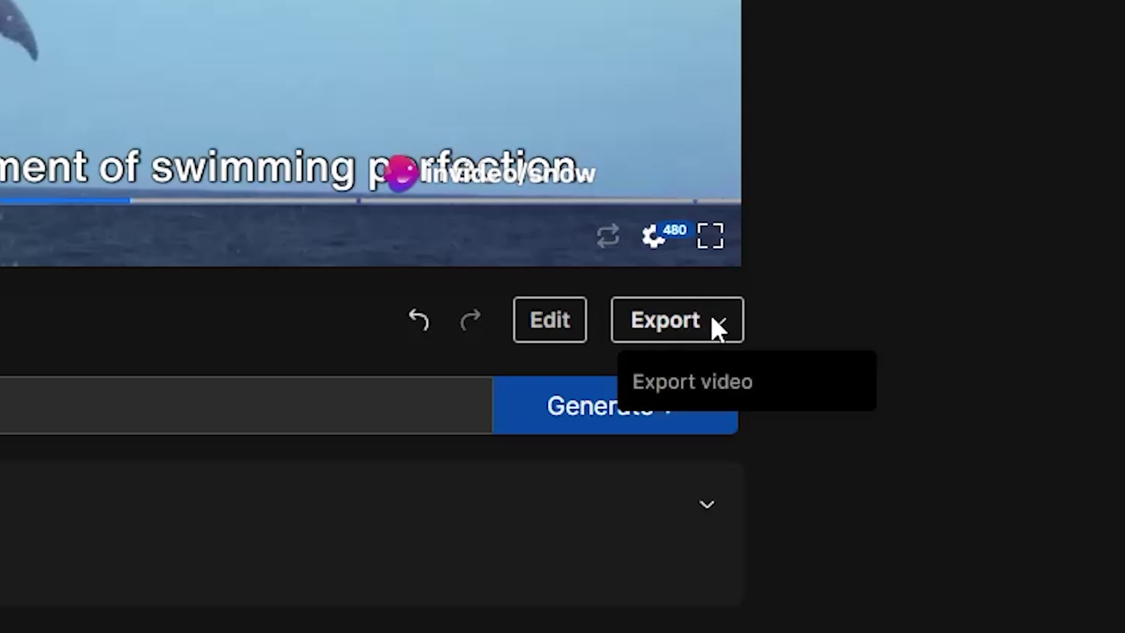
left_click(741, 387)
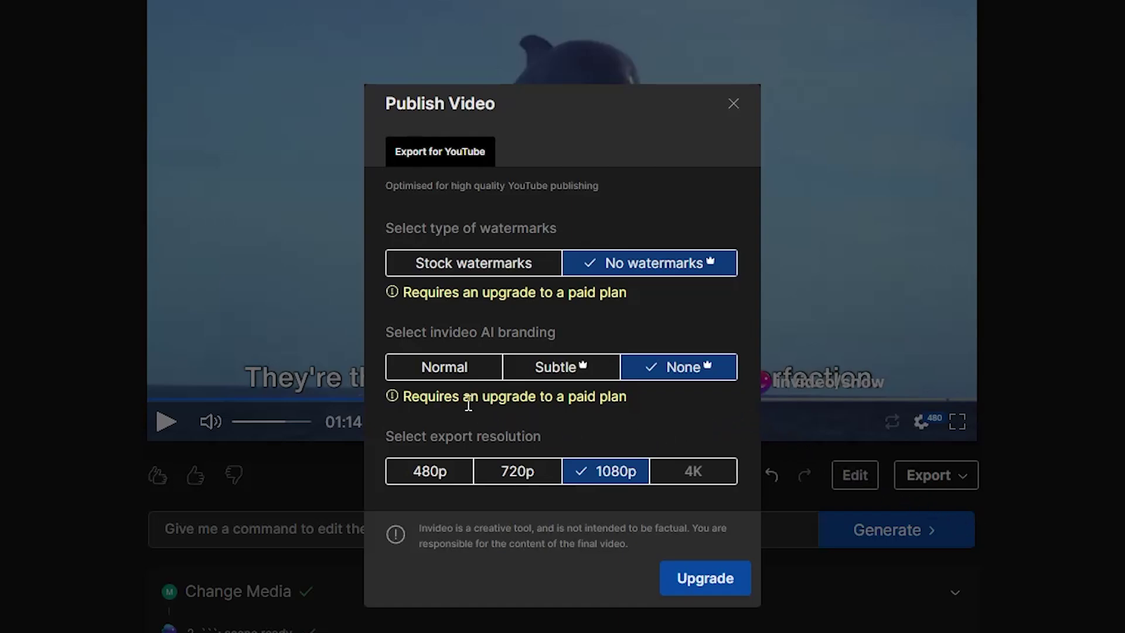
left_click(454, 378)
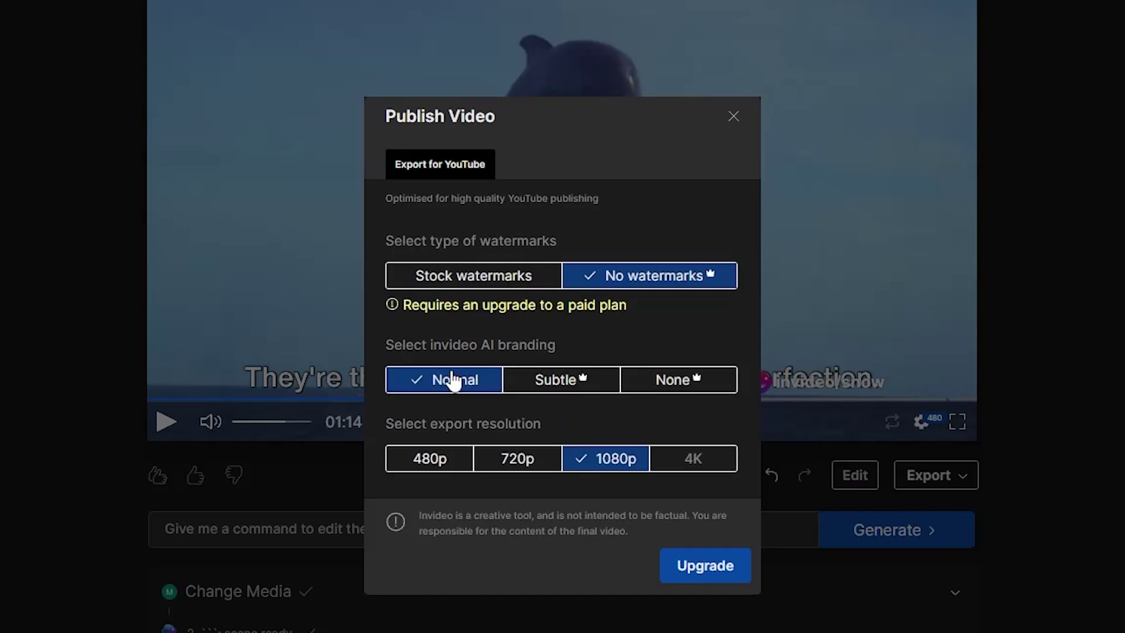
left_click(458, 272)
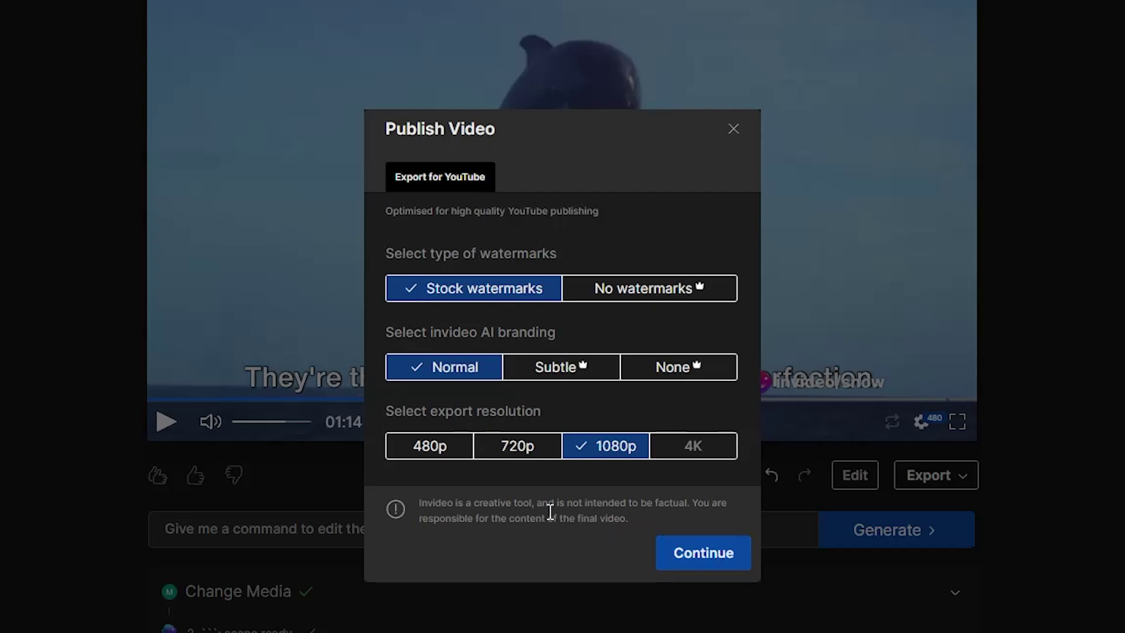
left_click(675, 370)
left_click(652, 278)
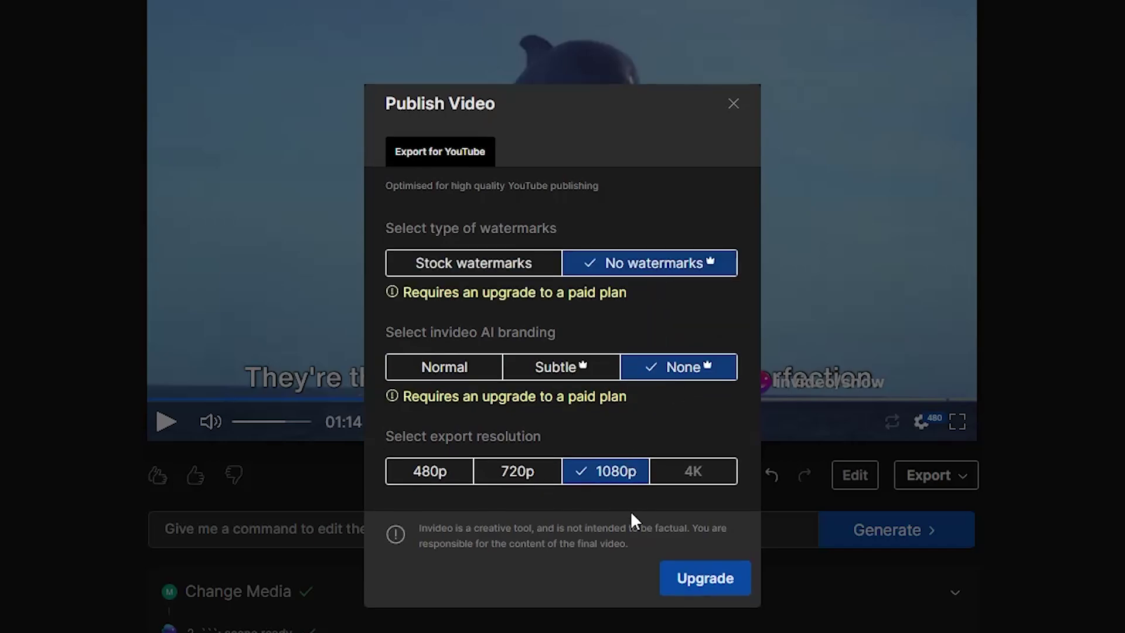
Step: Compare the Free, Plus and Max upgrade plans, then view the invideo AI iPhone app's App Store listing
left_click(716, 580)
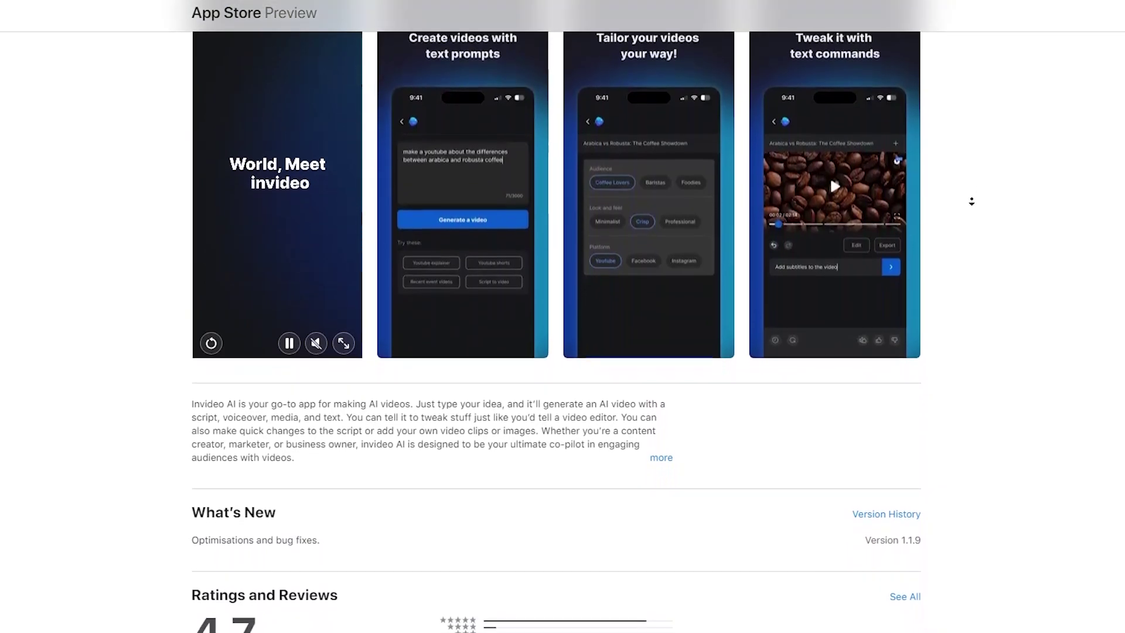
middle_click(963, 223)
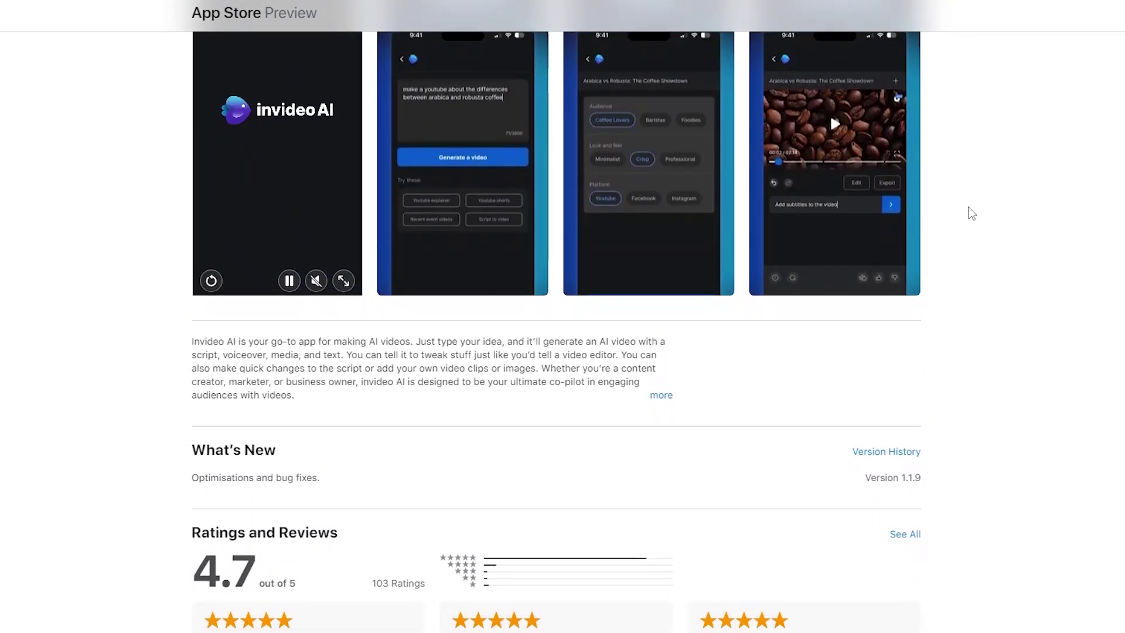